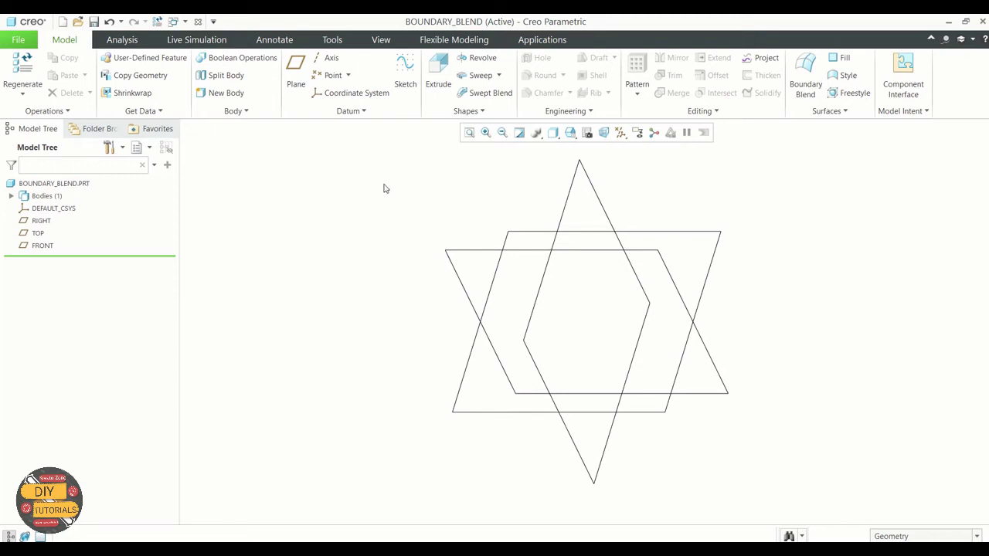
Step: Create datum plane DTM1 offset 100 from the RIGHT plane
{"action": "left_click", "coordinate": [296, 68]}
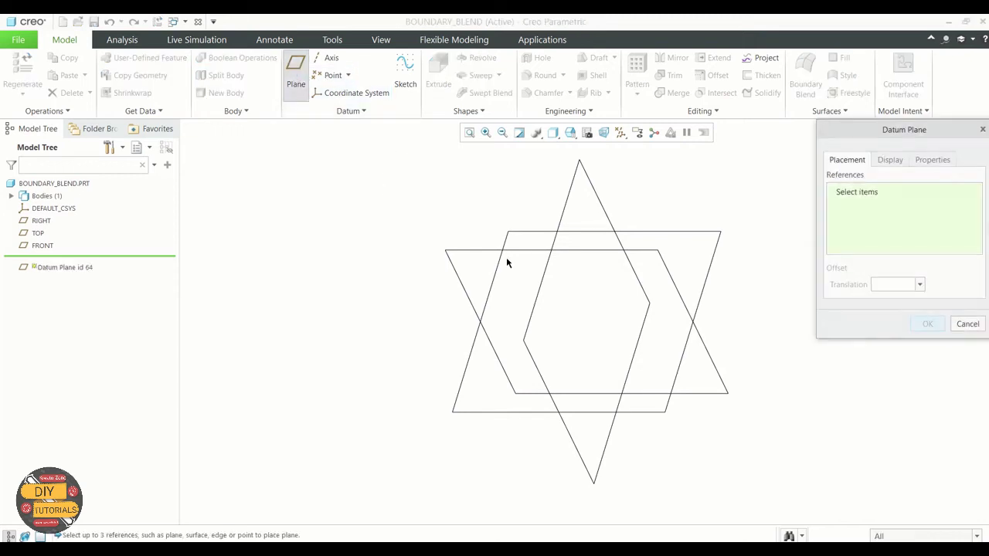
{"action": "left_click", "coordinate": [558, 230]}
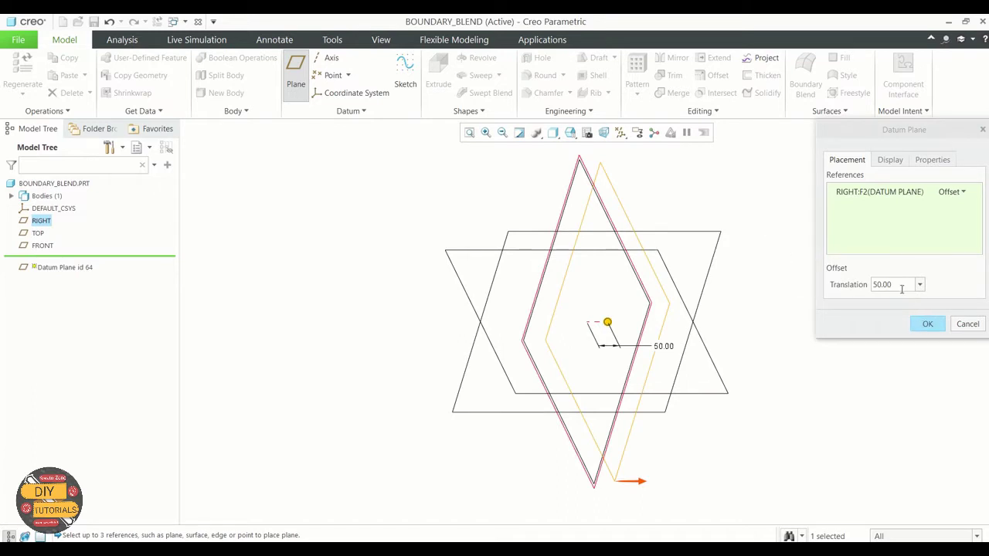
{"action": "left_click_drag", "start_coordinate": [901, 289], "coordinate": [847, 286]}
{"action": "type", "text": "100"}
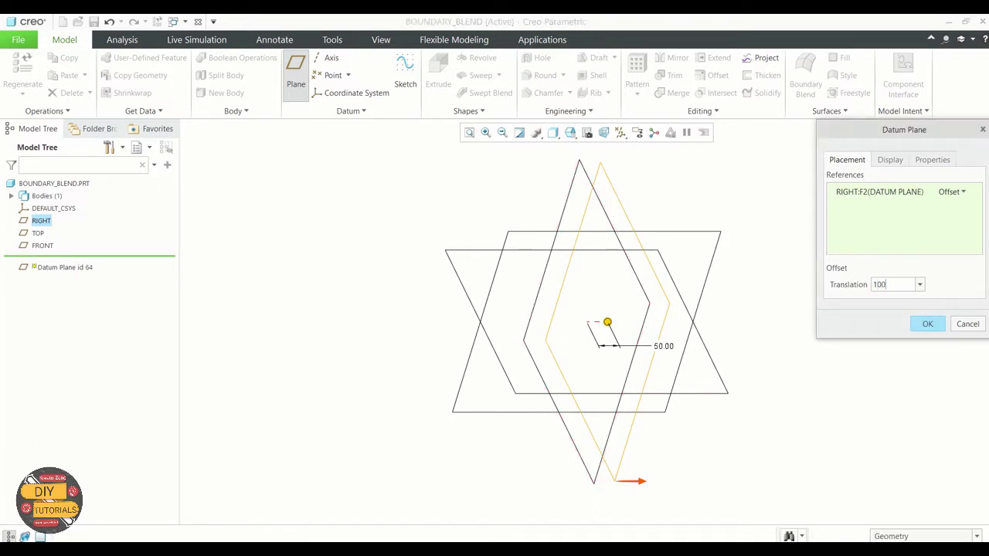
{"action": "key", "text": "Return"}
{"action": "left_click", "coordinate": [925, 324]}
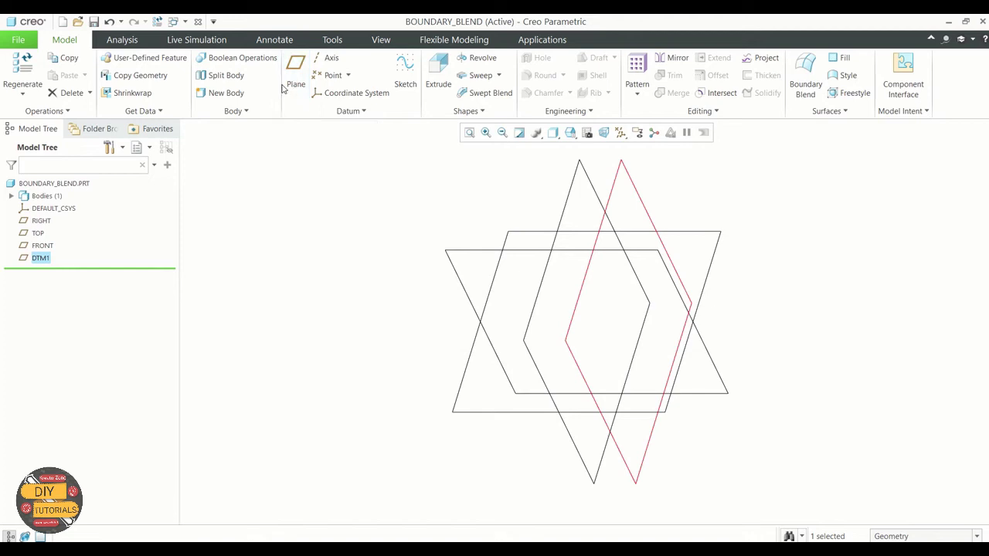
Step: Create datum plane DTM2 offset 100.00 from DTM1
{"action": "left_click", "coordinate": [349, 285]}
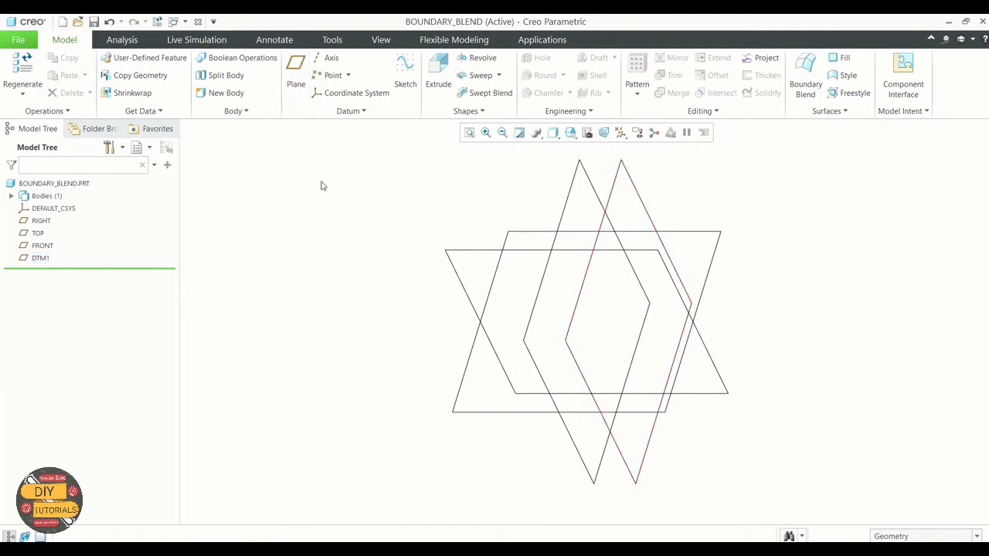
{"action": "left_click", "coordinate": [295, 92]}
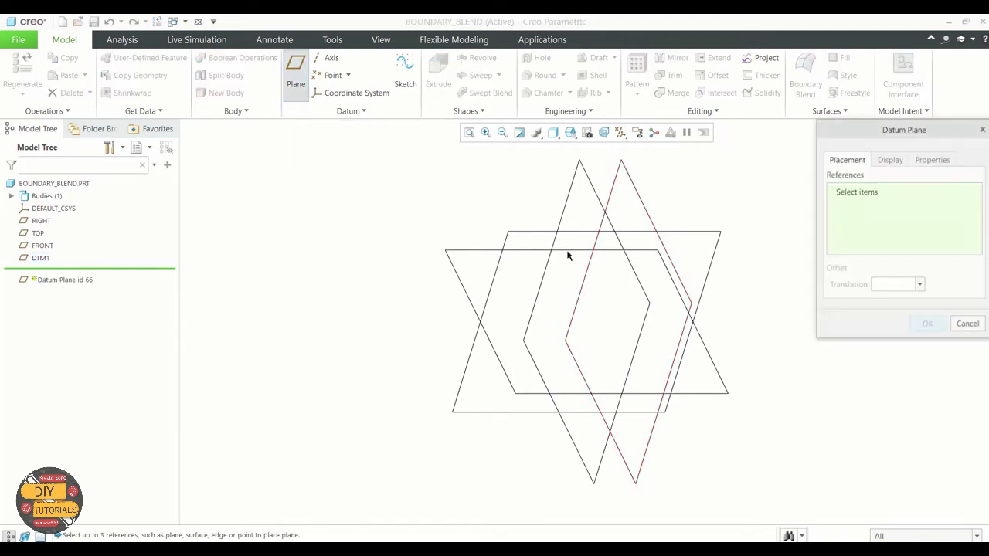
{"action": "left_click", "coordinate": [607, 222]}
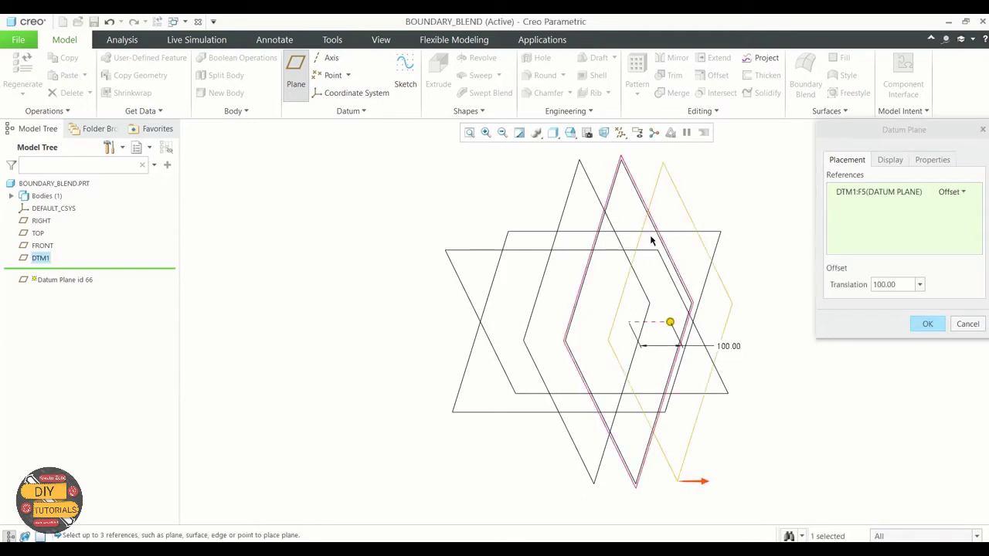
{"action": "left_click", "coordinate": [928, 323]}
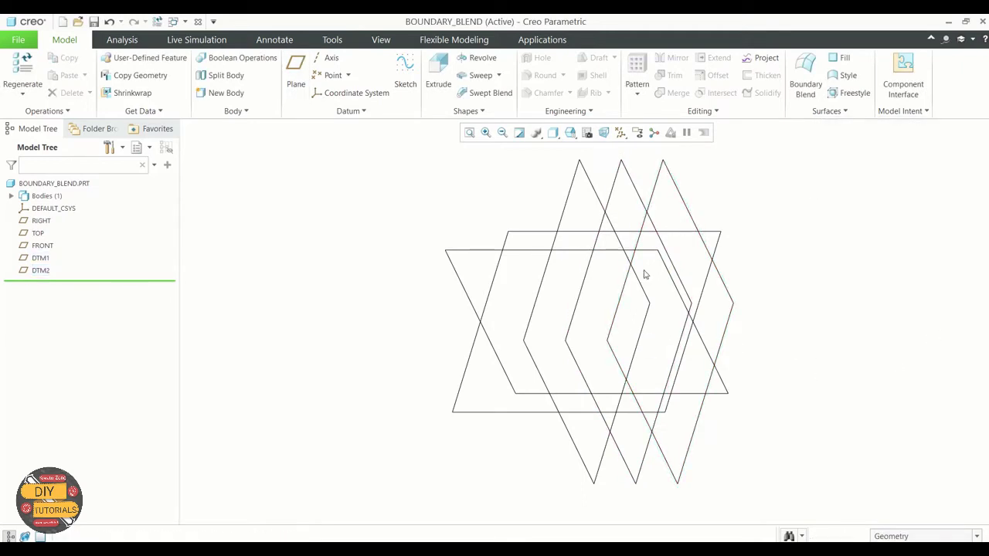
Step: Start a sketch on the RIGHT plane, viewed face-on, and draw a spline arch
{"action": "left_click", "coordinate": [414, 89]}
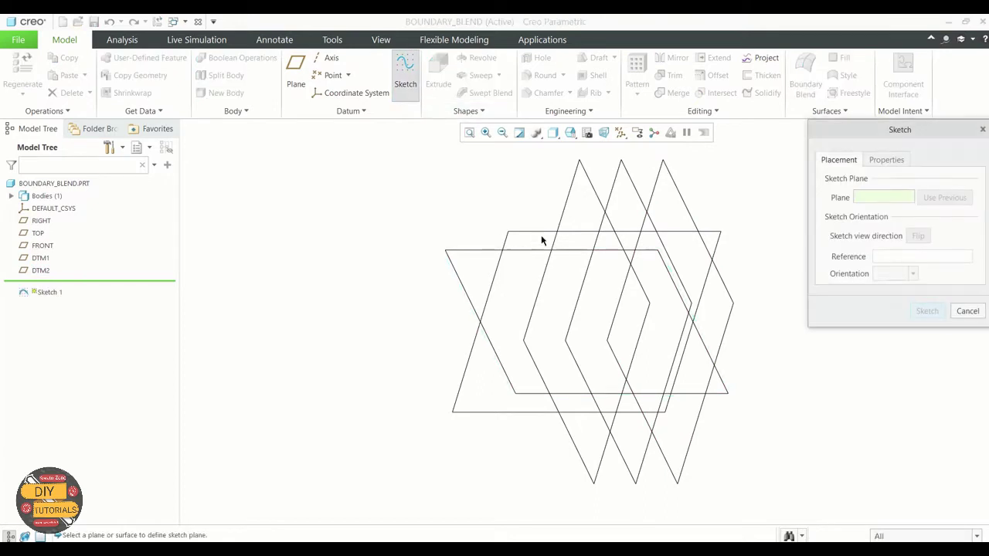
{"action": "left_click", "coordinate": [556, 230]}
{"action": "left_click", "coordinate": [925, 312]}
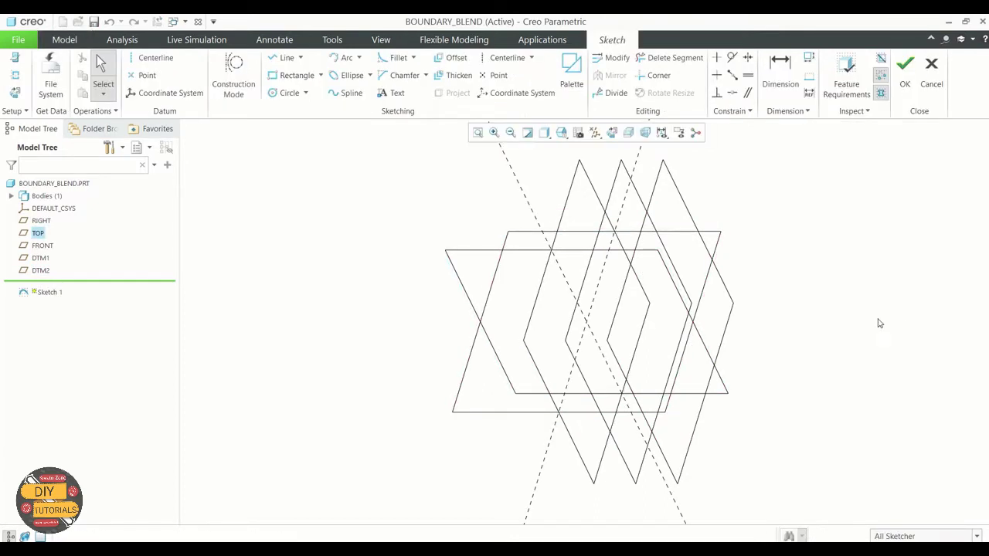
{"action": "left_click", "coordinate": [612, 132]}
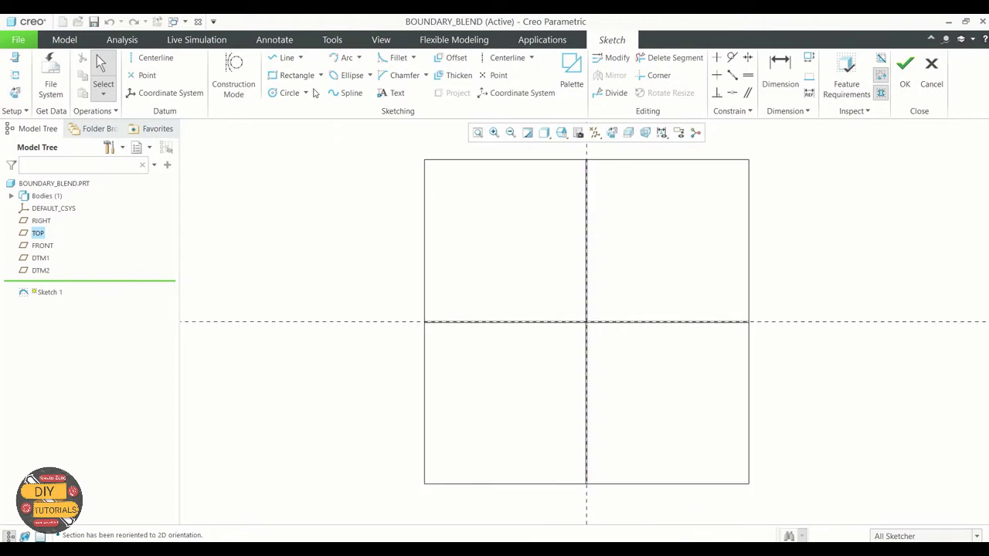
{"action": "left_click", "coordinate": [338, 96]}
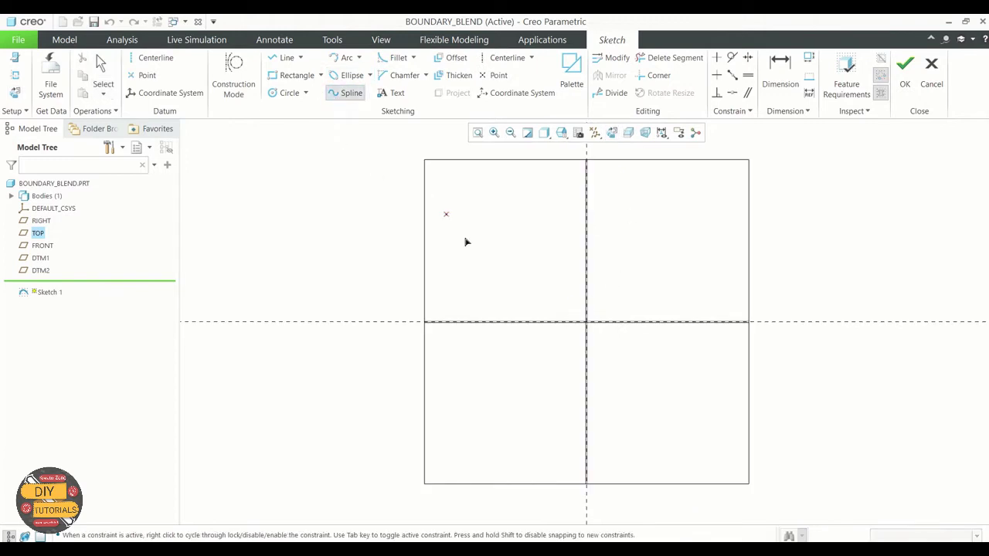
{"action": "left_click", "coordinate": [547, 259]}
{"action": "left_click", "coordinate": [612, 253]}
{"action": "left_click", "coordinate": [675, 288]}
{"action": "middle_click", "coordinate": [690, 305]}
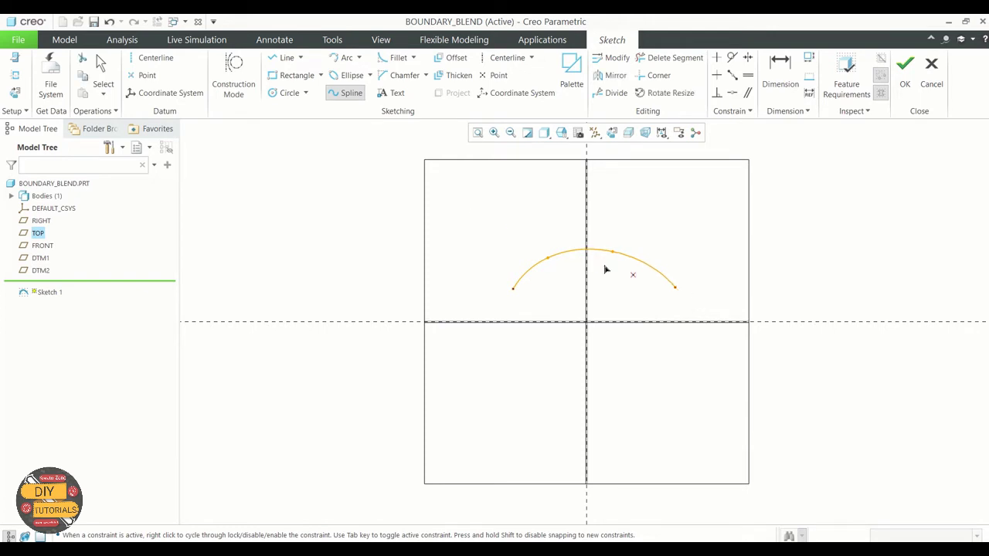
Step: Close the arch with two vertical side lines and a straight base, then finish Sketch 1
{"action": "left_click", "coordinate": [283, 58]}
{"action": "left_click", "coordinate": [512, 289]}
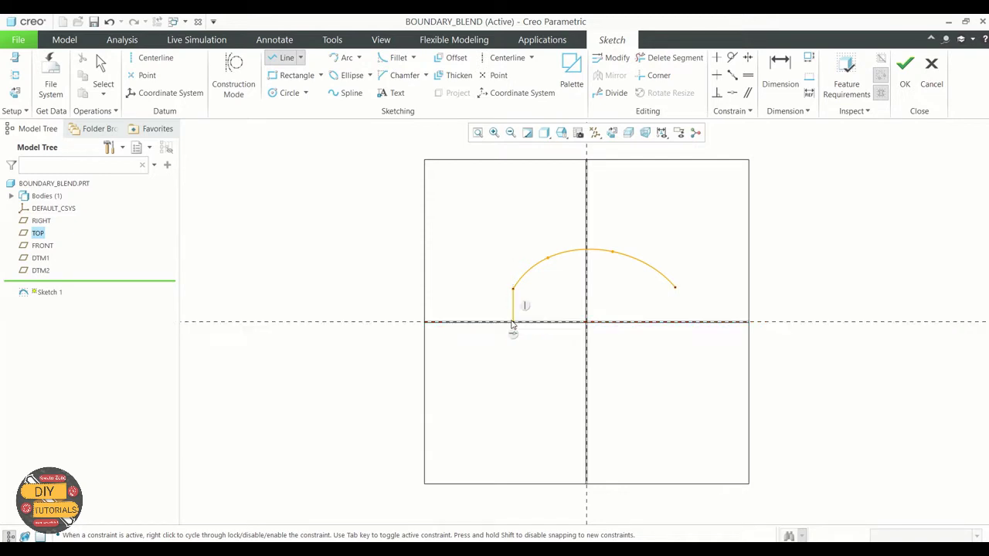
{"action": "left_click", "coordinate": [512, 321]}
{"action": "left_click", "coordinate": [675, 323]}
{"action": "left_click", "coordinate": [675, 288]}
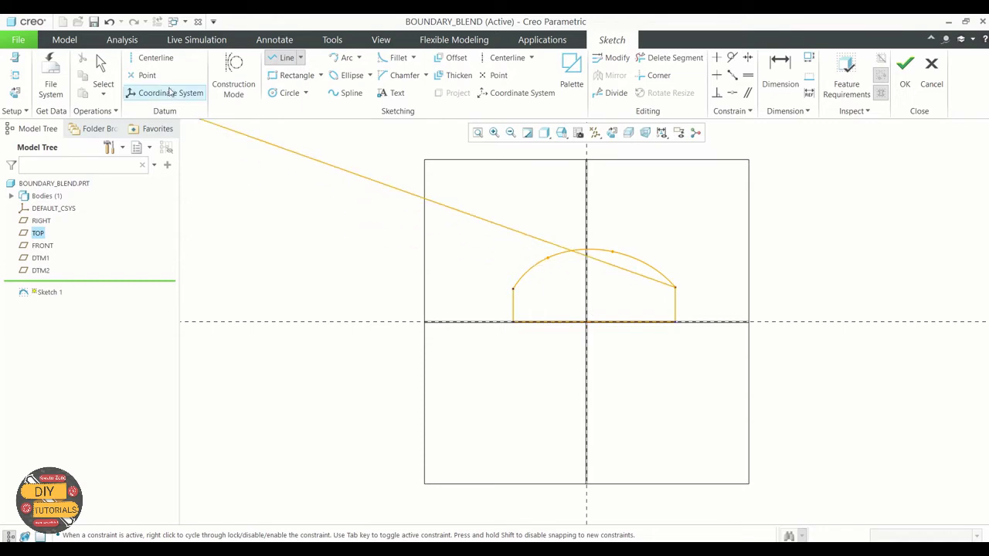
{"action": "left_click", "coordinate": [103, 74]}
{"action": "left_click", "coordinate": [369, 220]}
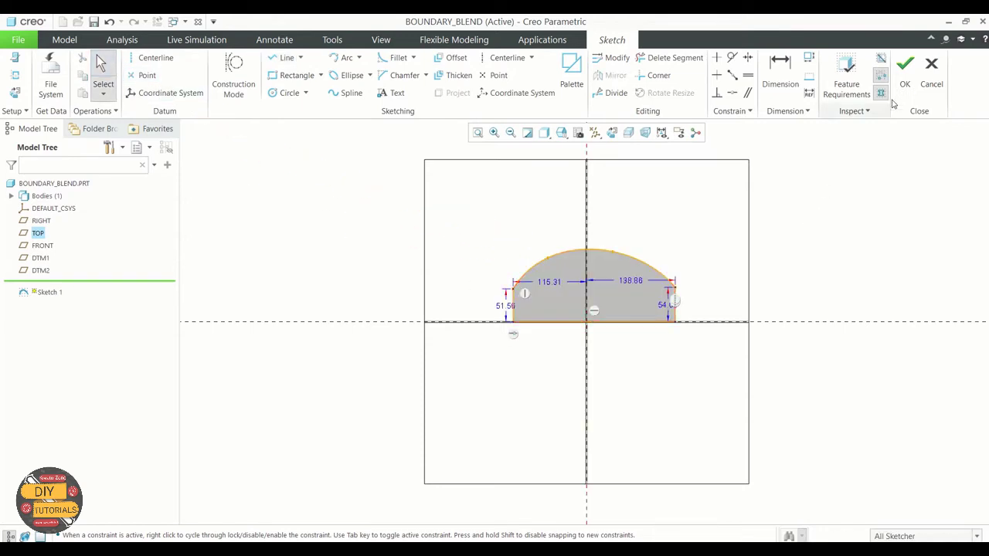
{"action": "left_click", "coordinate": [905, 66]}
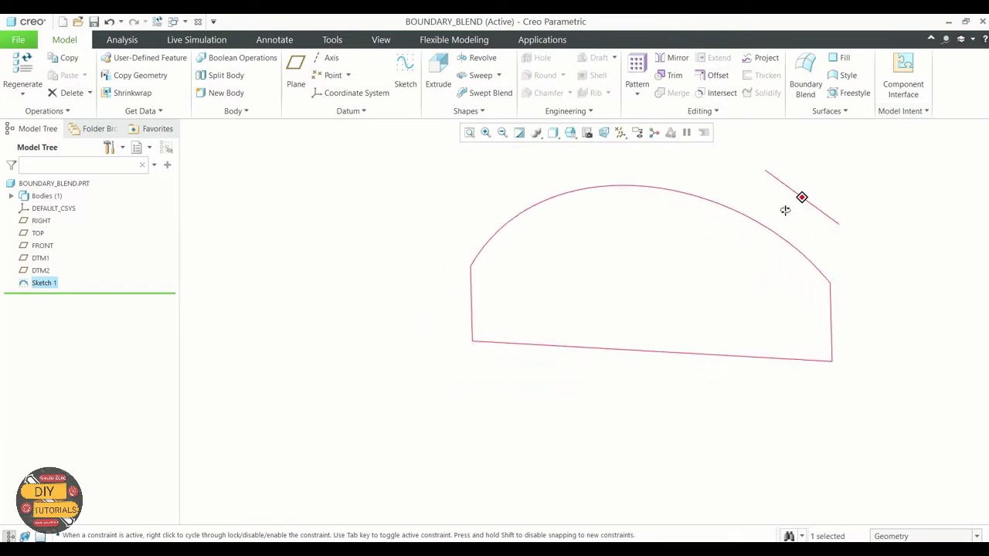
Step: Start a face-on sketch on DTM1 and draw a rectangle on the base, removing its top
{"action": "left_click", "coordinate": [620, 250]}
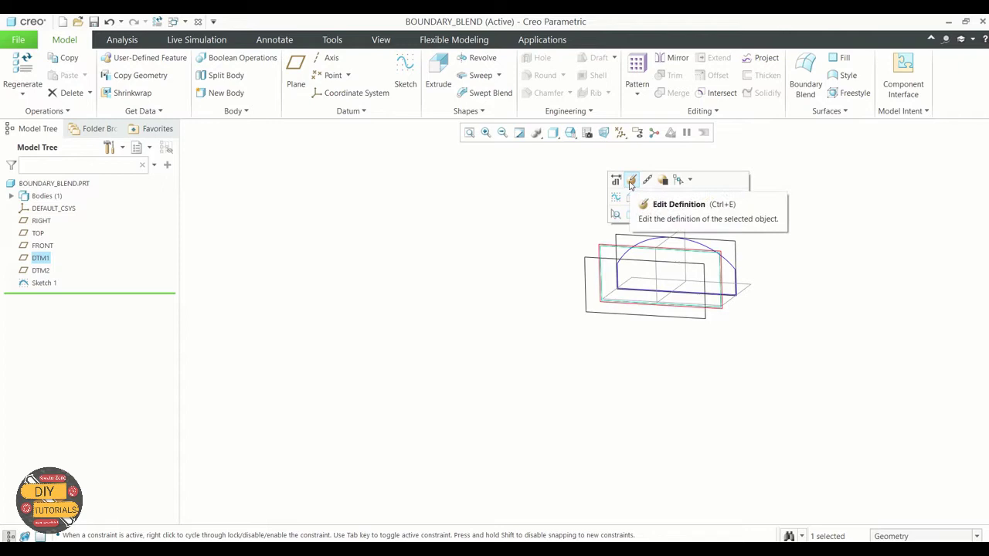
{"action": "left_click", "coordinate": [406, 75]}
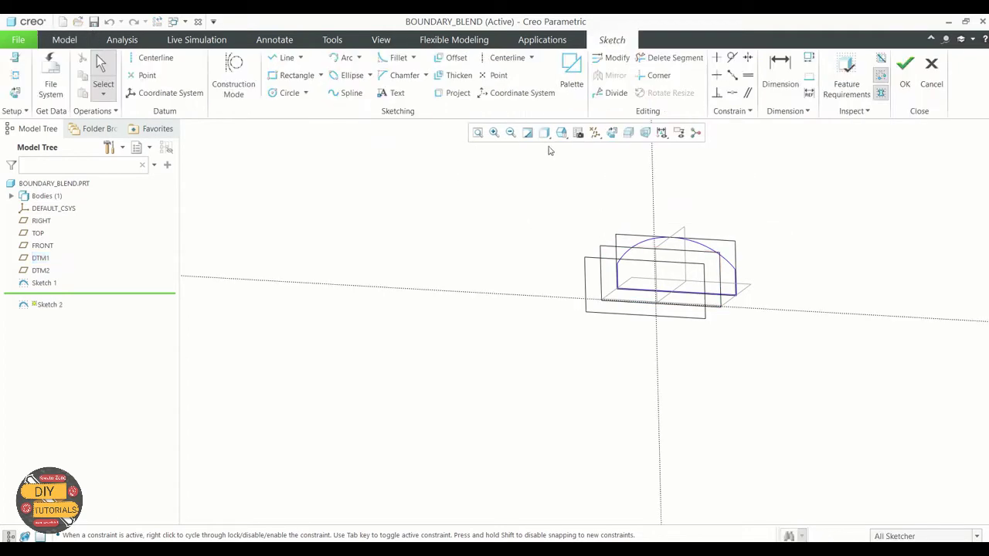
{"action": "left_click", "coordinate": [611, 132]}
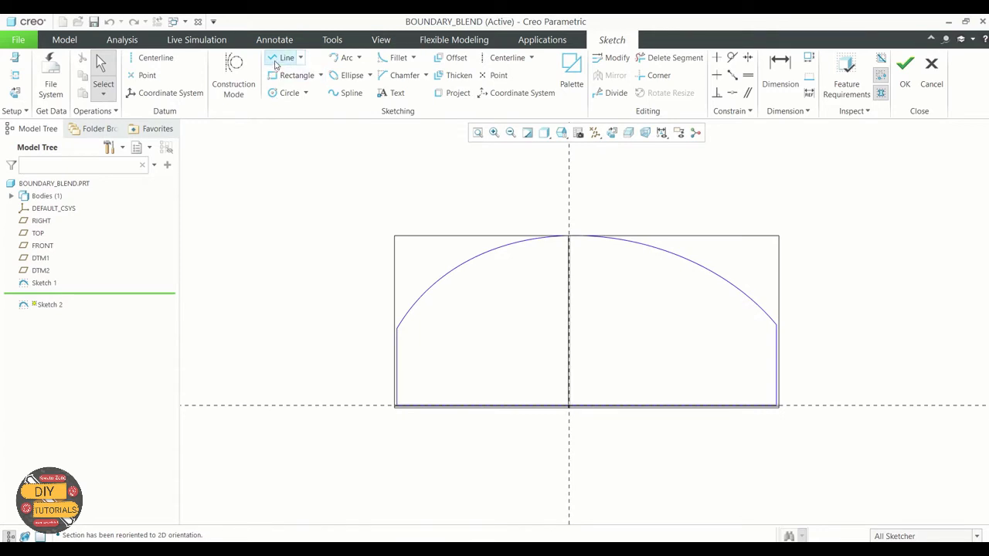
{"action": "left_click", "coordinate": [276, 76]}
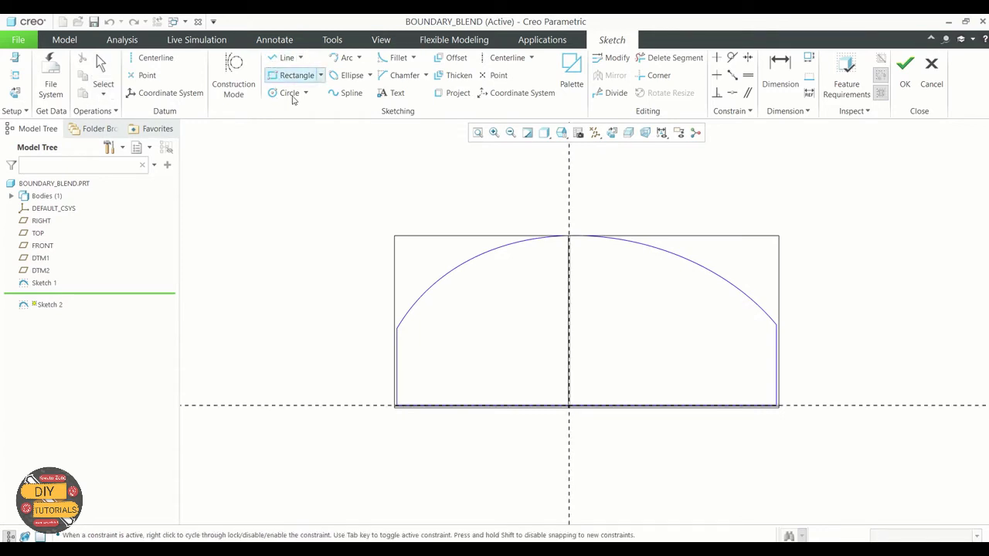
{"action": "left_click", "coordinate": [407, 406]}
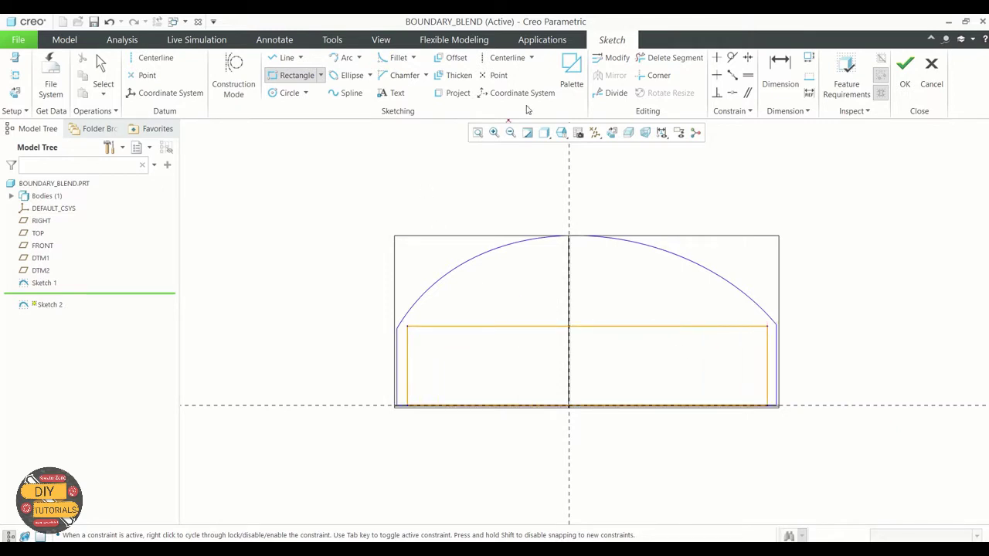
{"action": "left_click", "coordinate": [647, 59]}
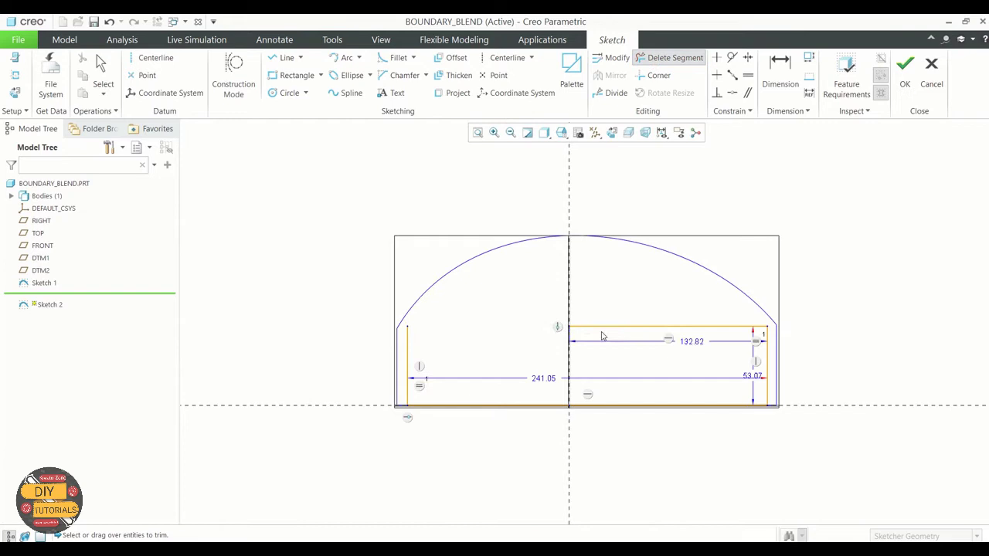
Step: Join the side tops with a five-point spline arch, finish Sketch 2, and orbit to view both profiles
{"action": "left_click", "coordinate": [346, 92]}
{"action": "left_click", "coordinate": [408, 327]}
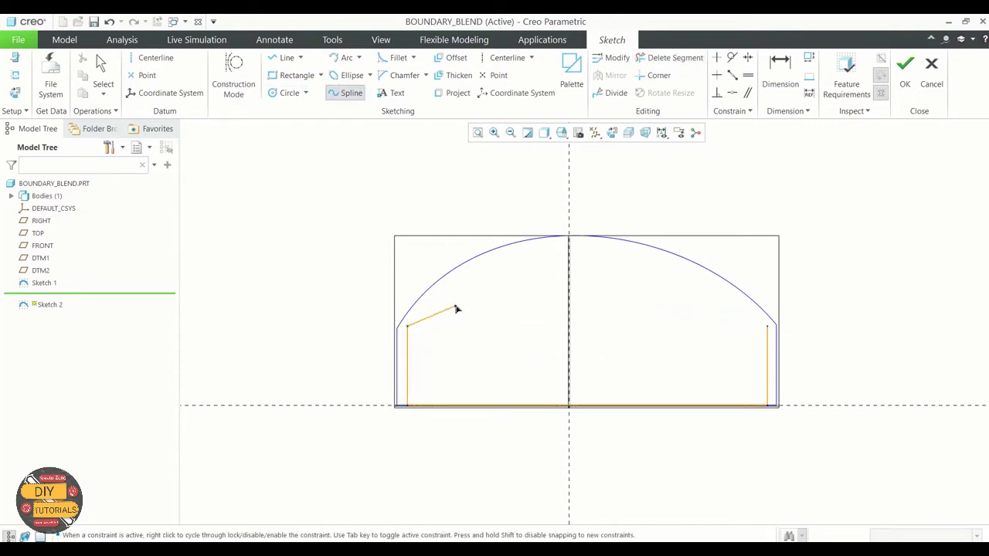
{"action": "left_click", "coordinate": [461, 296]}
{"action": "left_click", "coordinate": [554, 277]}
{"action": "left_click", "coordinate": [685, 297]}
{"action": "left_click", "coordinate": [765, 328]}
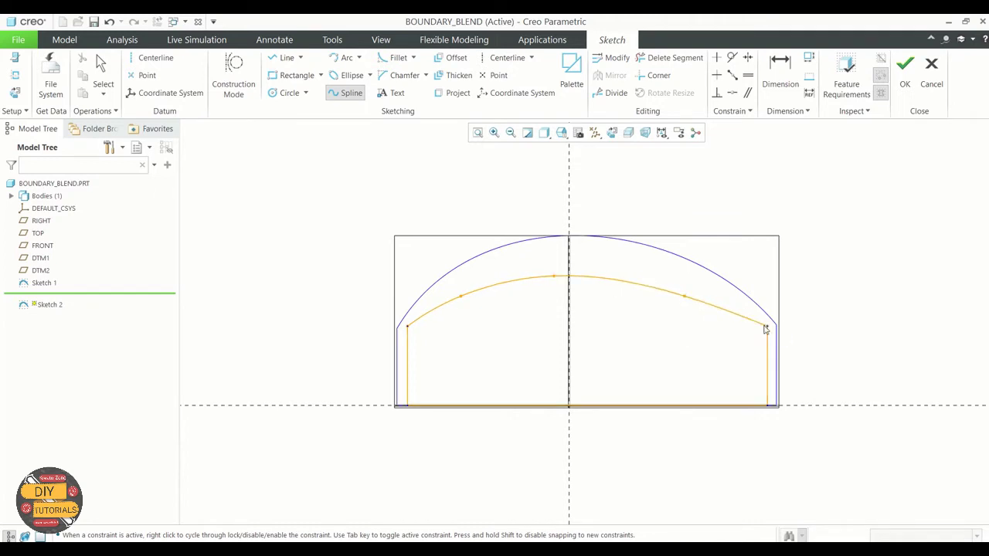
{"action": "middle_click", "coordinate": [766, 330]}
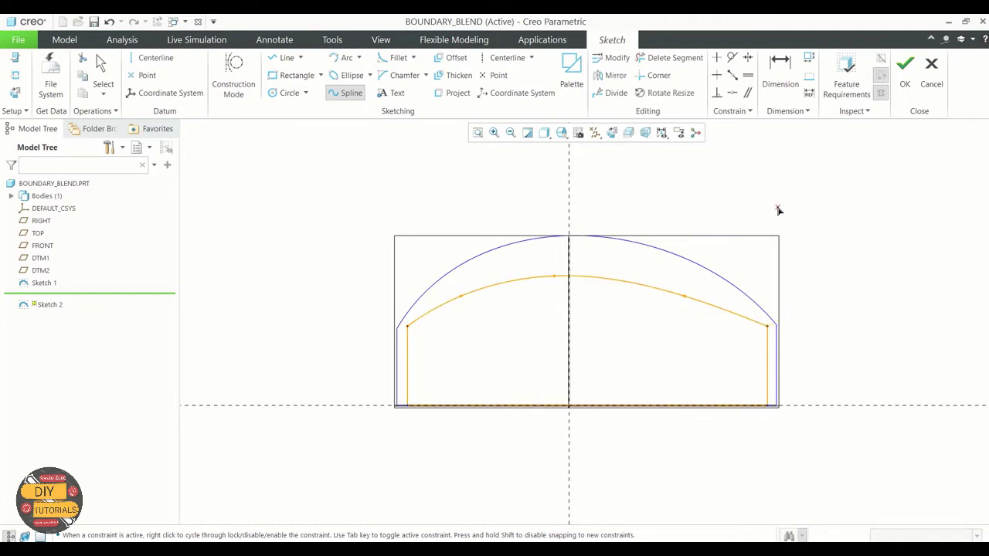
{"action": "left_click", "coordinate": [907, 77]}
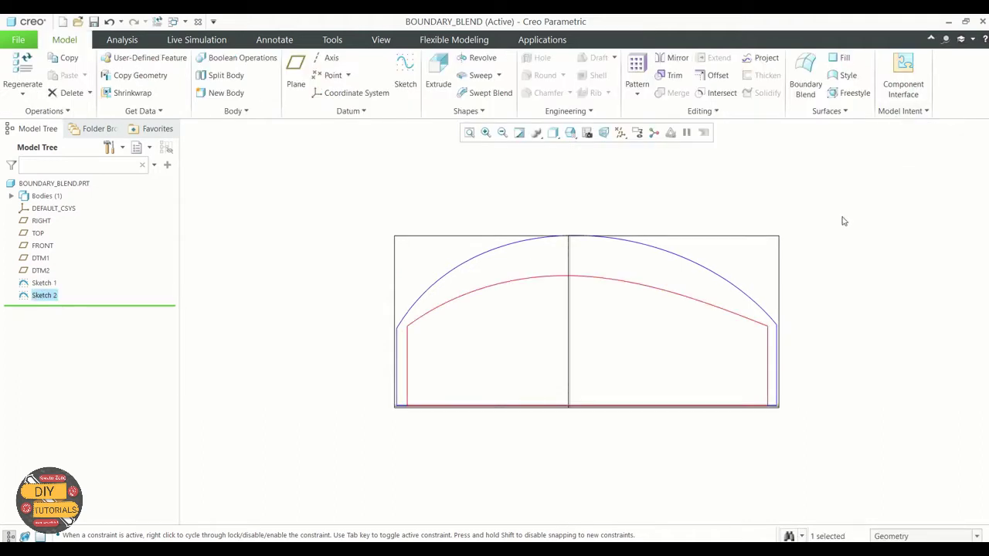
{"action": "mouse_move", "coordinate": [843, 221]}
{"action": "middle_mouse_down"}
{"action": "mouse_move", "coordinate": [592, 342]}
{"action": "mouse_move", "coordinate": [448, 393]}
{"action": "middle_mouse_up"}
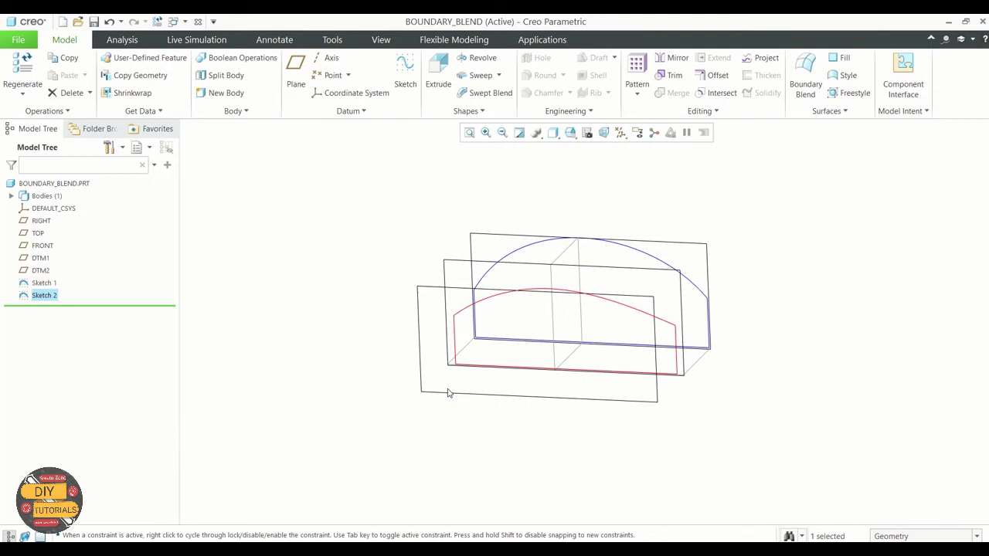
Step: Sketch on DTM2 a rectangle on the base line and trim away its top edge
{"action": "left_click", "coordinate": [425, 292]}
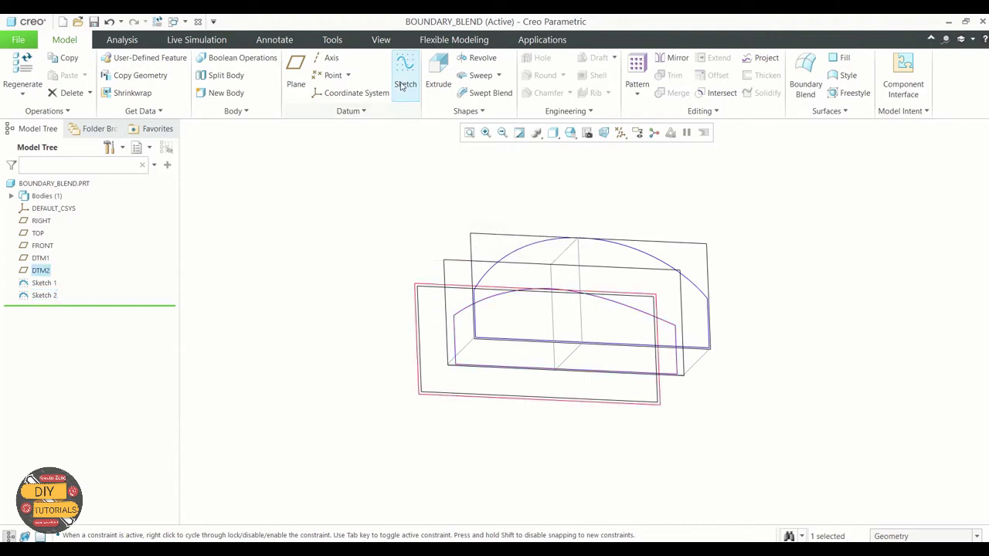
{"action": "left_click", "coordinate": [402, 81]}
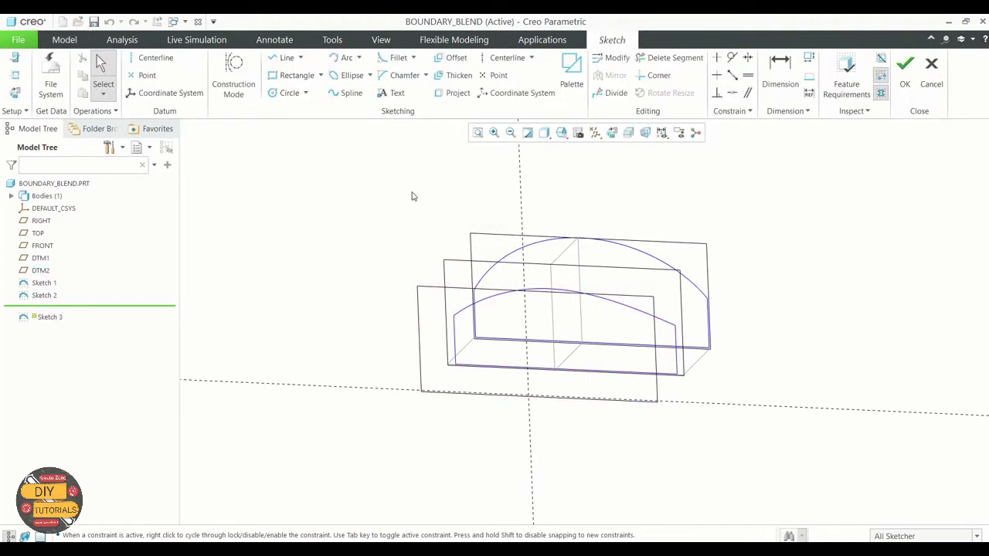
{"action": "left_click", "coordinate": [611, 133]}
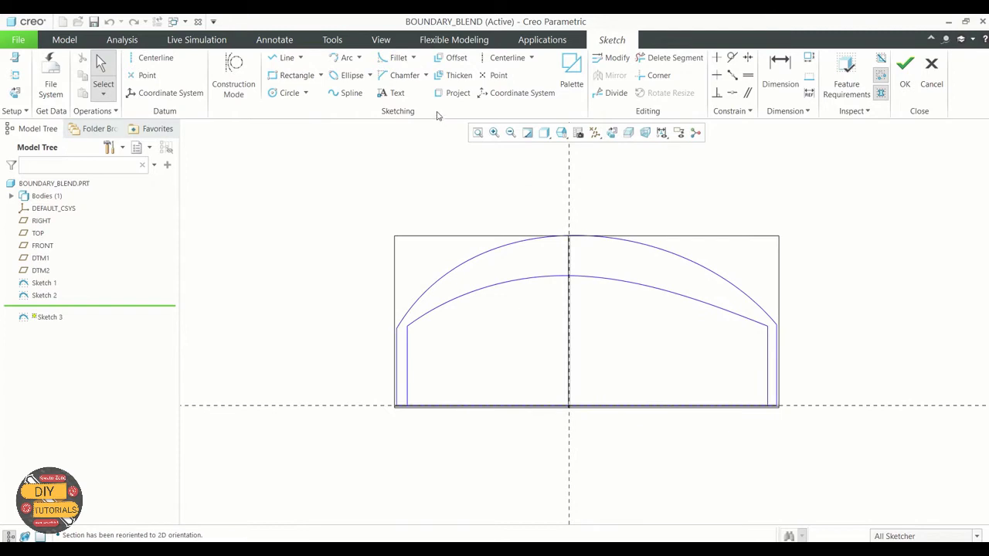
{"action": "left_click", "coordinate": [293, 75]}
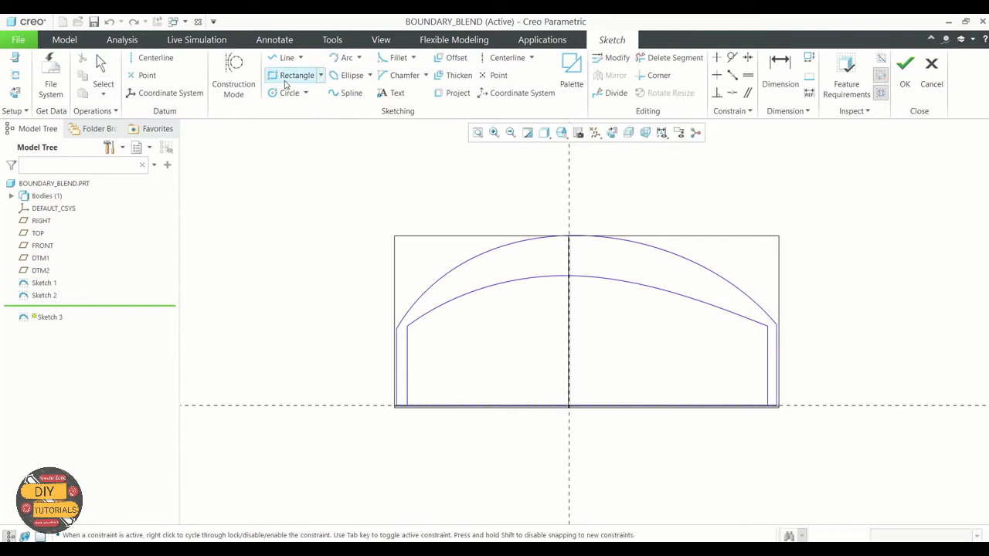
{"action": "left_click", "coordinate": [431, 407]}
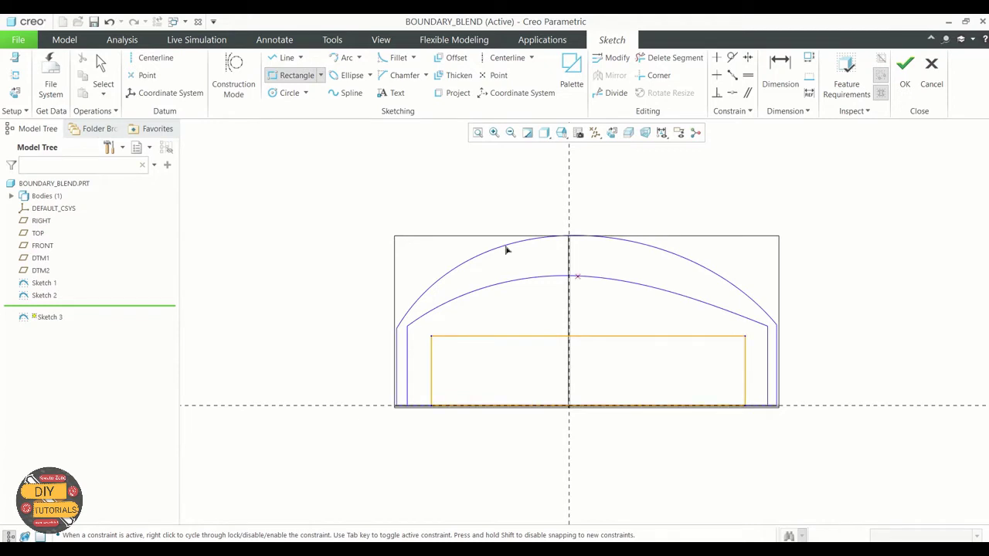
{"action": "left_click", "coordinate": [101, 71]}
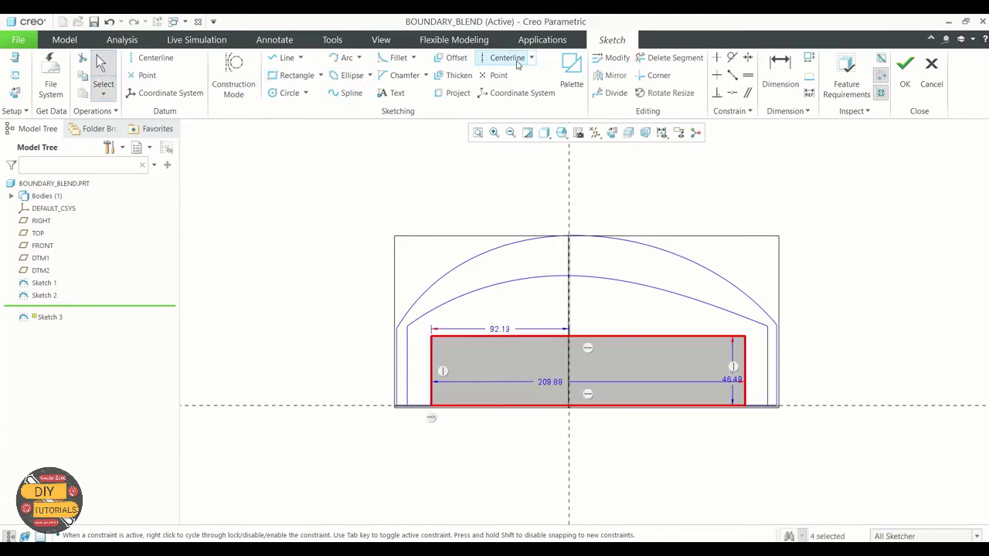
{"action": "left_click", "coordinate": [671, 58]}
{"action": "left_click", "coordinate": [538, 340]}
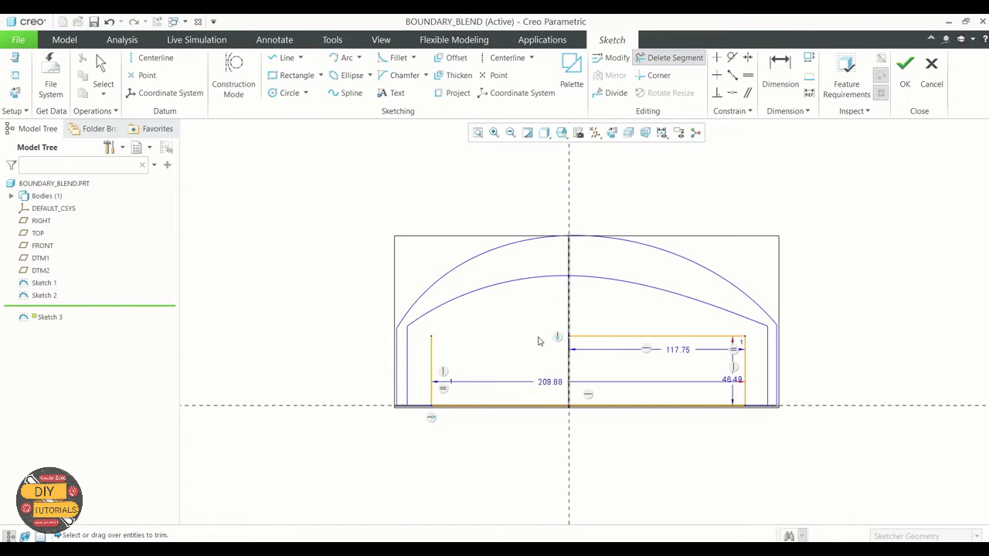
{"action": "left_click", "coordinate": [598, 339]}
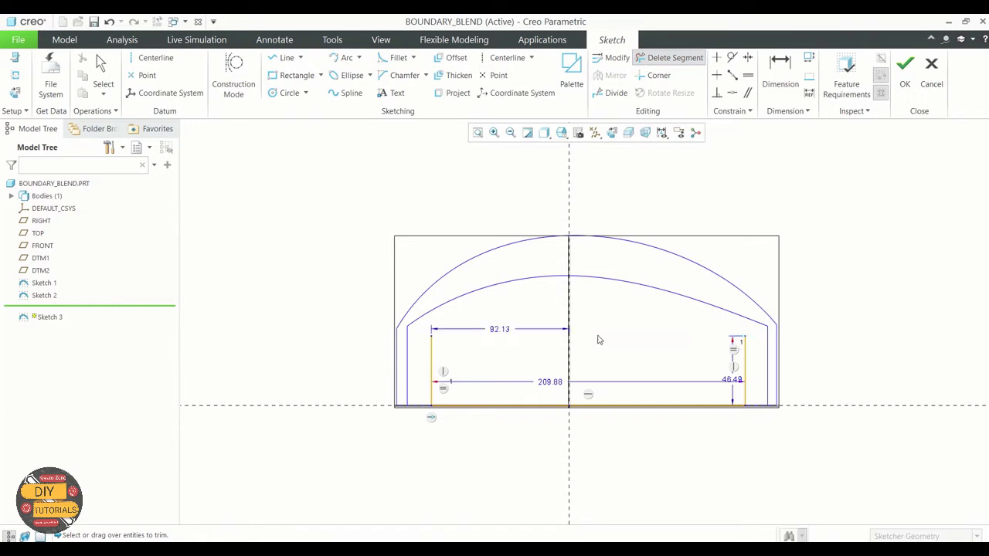
Step: Draw a four-point spline arch joining the side tops and finish Sketch 3
{"action": "left_click", "coordinate": [346, 93]}
{"action": "left_click", "coordinate": [431, 338]}
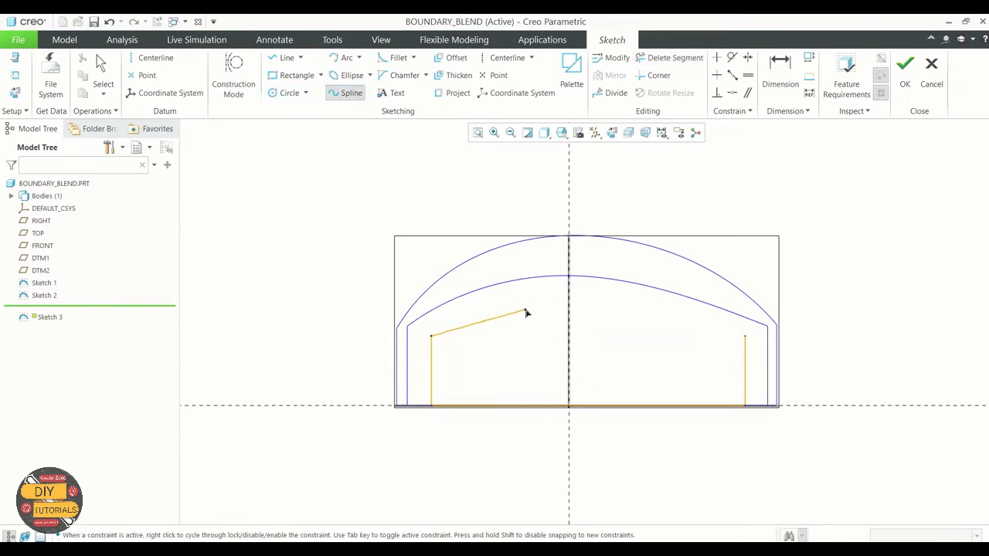
{"action": "left_click", "coordinate": [526, 307]}
{"action": "left_click", "coordinate": [653, 320]}
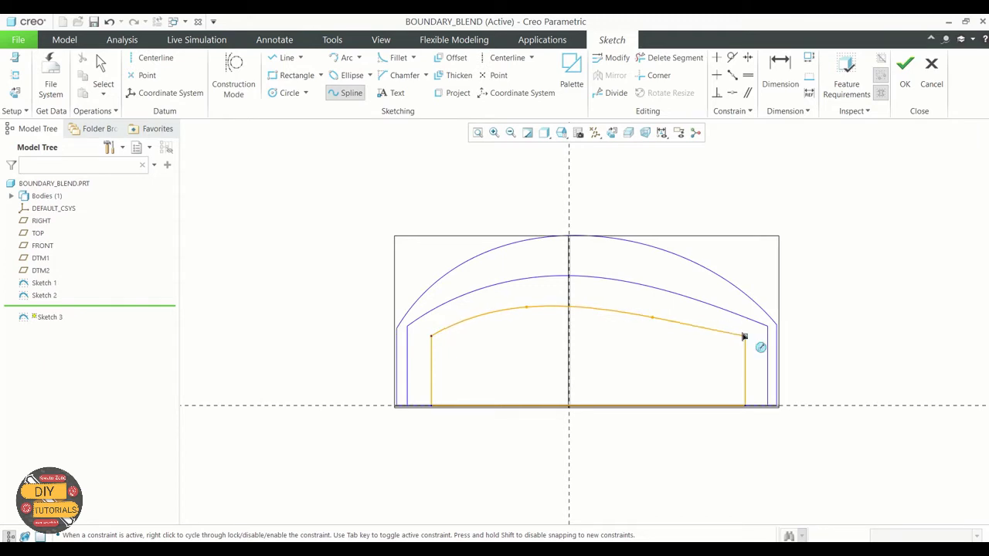
{"action": "left_click", "coordinate": [745, 337]}
{"action": "middle_click", "coordinate": [257, 179]}
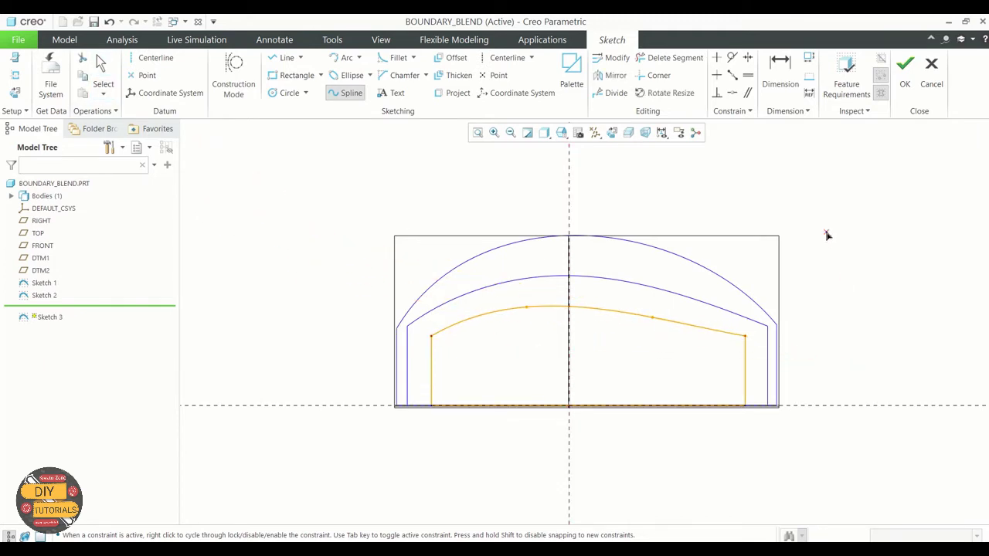
{"action": "left_click", "coordinate": [906, 77]}
Step: Start a boundary blend using Sketch 1, Sketch 2 and Sketch 3 as first-direction chains
{"action": "key", "text": "ctrl+d"}
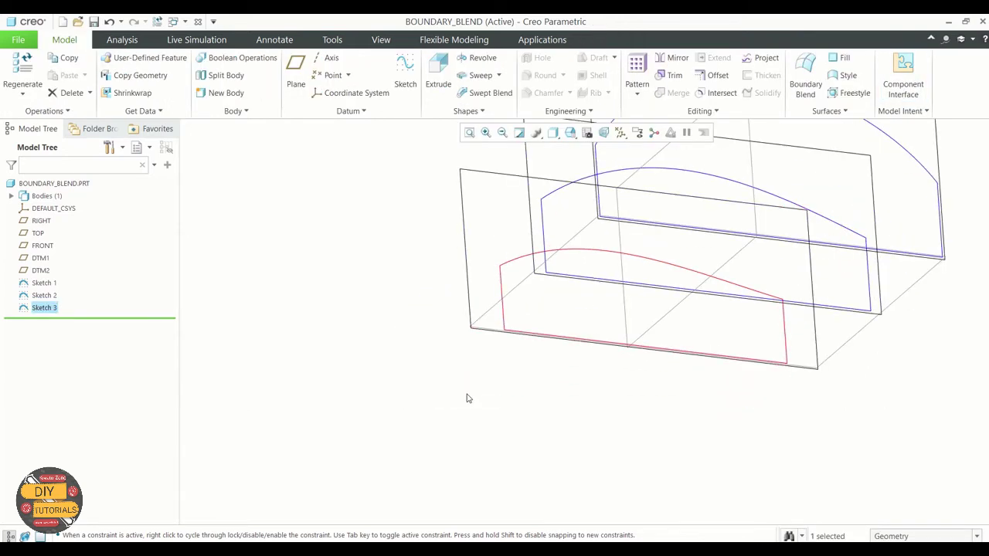
{"action": "left_click", "coordinate": [454, 350]}
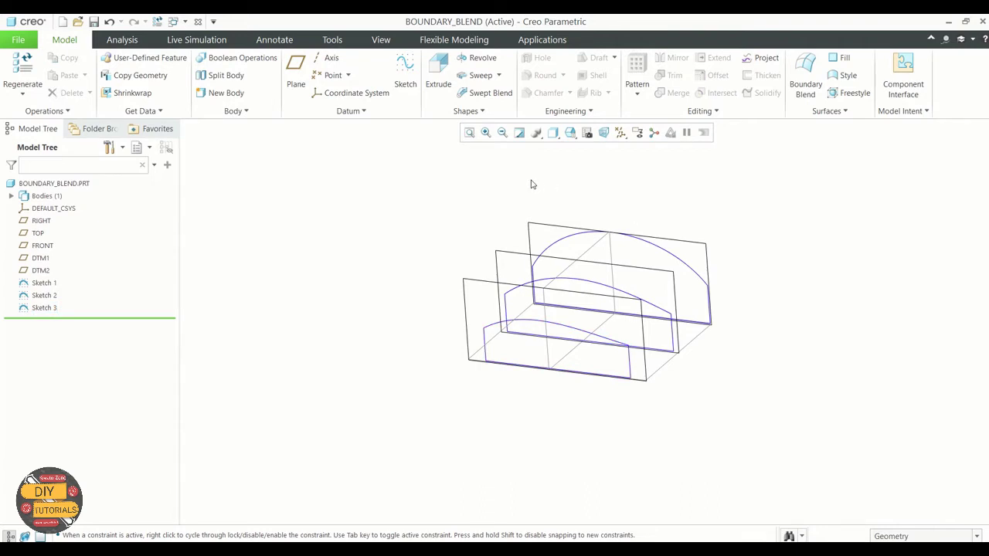
{"action": "left_click", "coordinate": [805, 77]}
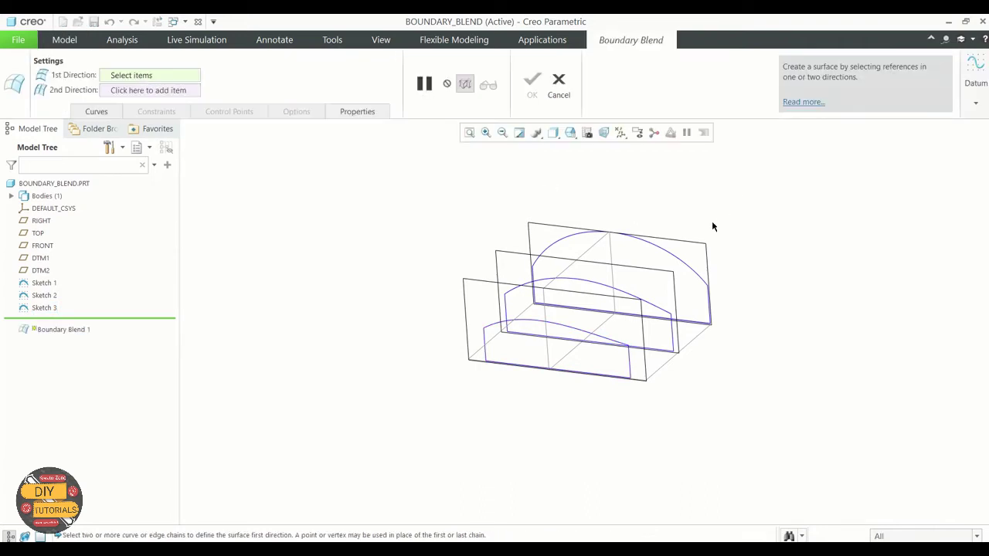
{"action": "left_click", "coordinate": [671, 257]}
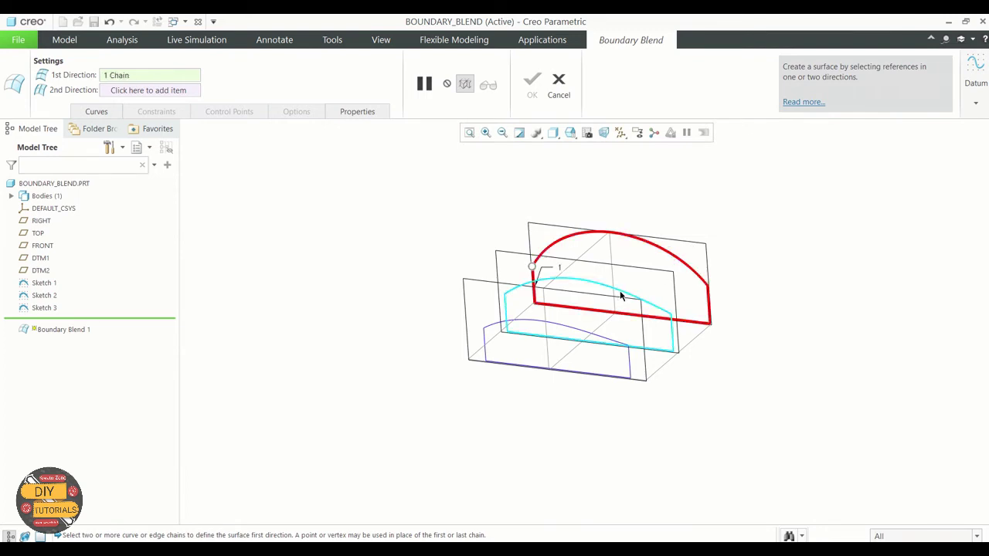
{"action": "left_click", "coordinate": [620, 296], "text": "ctrl"}
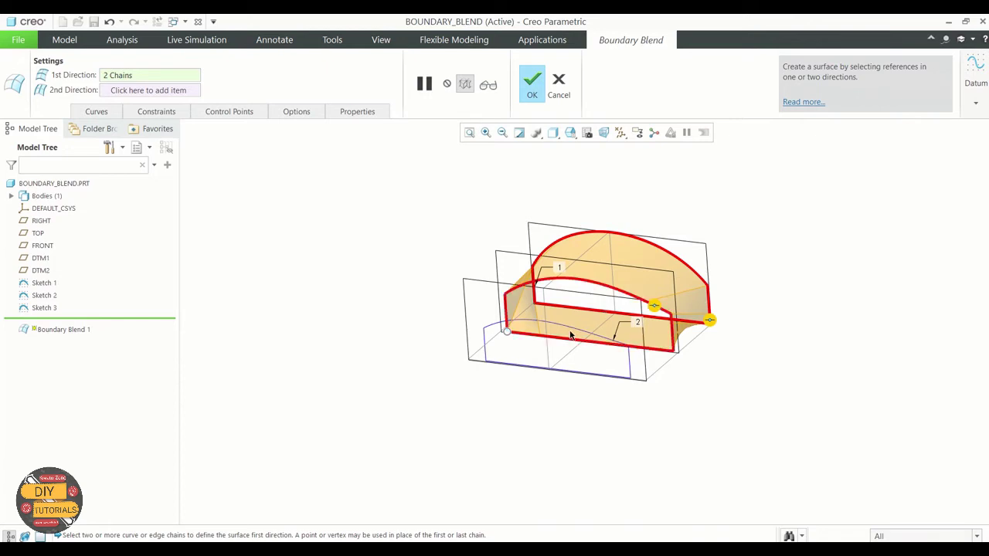
{"action": "left_click", "coordinate": [573, 331], "text": "ctrl"}
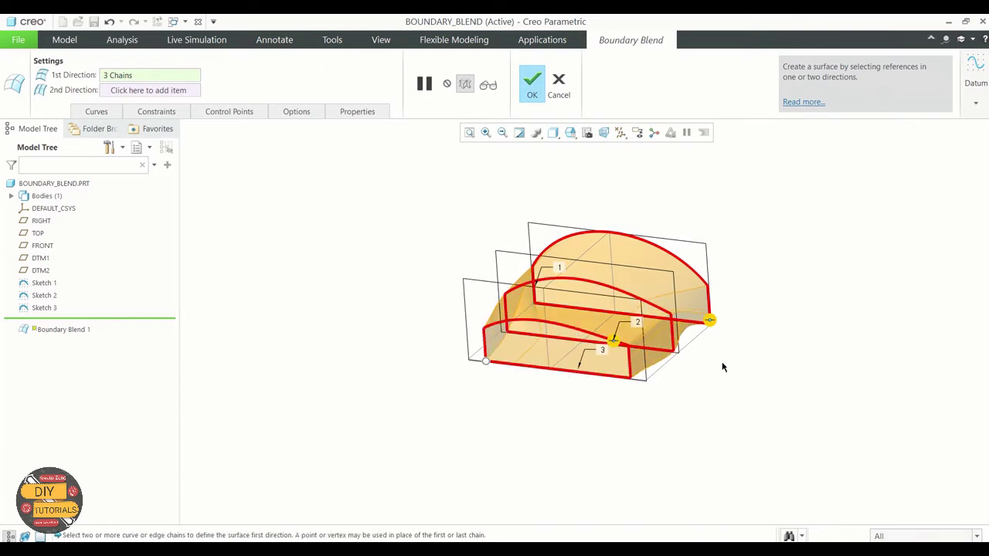
{"action": "mouse_move", "coordinate": [723, 367]}
{"action": "middle_mouse_down"}
{"action": "mouse_move", "coordinate": [673, 358]}
{"action": "mouse_move", "coordinate": [686, 374]}
{"action": "middle_mouse_up"}
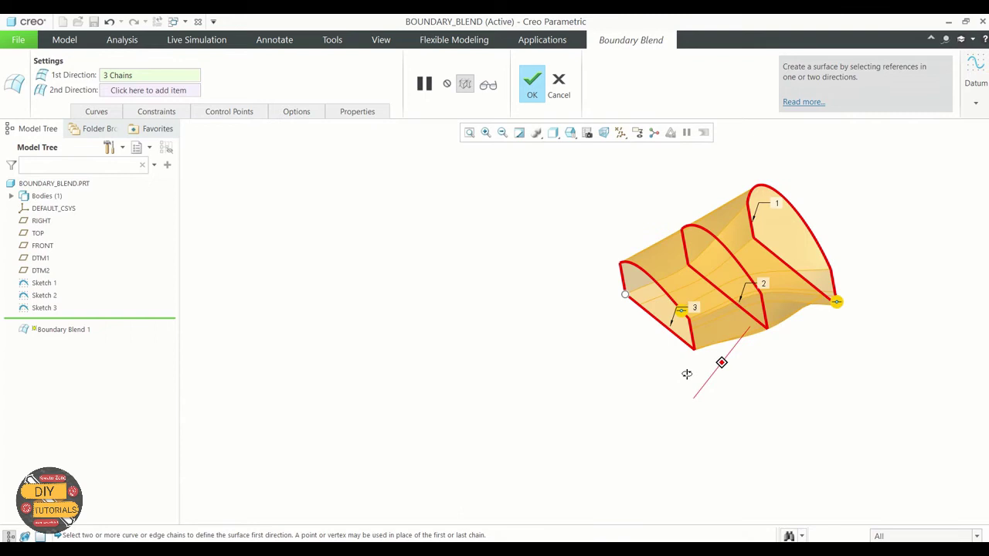
Step: Verify the blend preview from several angles and commit Boundary Blend 1
{"action": "left_click", "coordinate": [488, 84]}
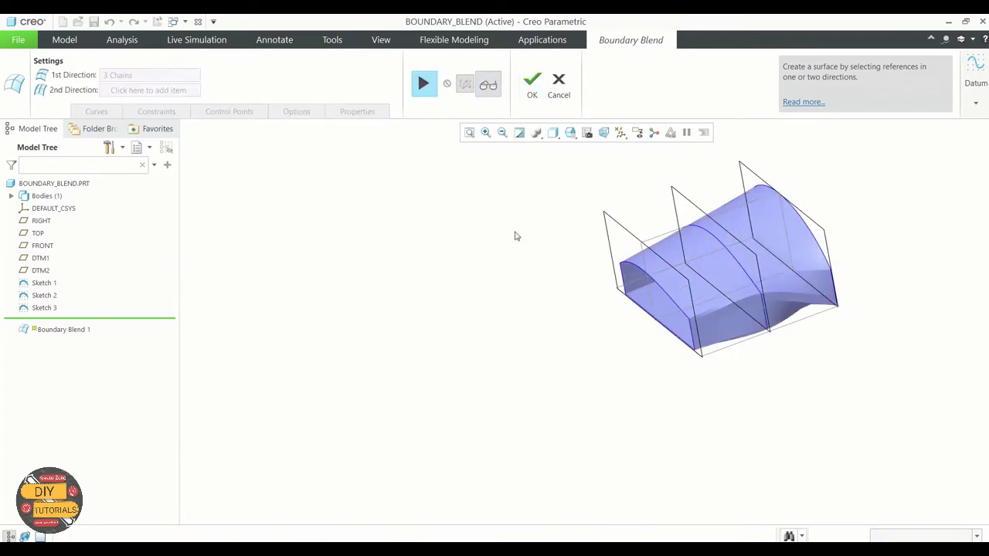
{"action": "mouse_move", "coordinate": [516, 235]}
{"action": "middle_mouse_down"}
{"action": "mouse_move", "coordinate": [523, 205]}
{"action": "mouse_move", "coordinate": [633, 209]}
{"action": "mouse_move", "coordinate": [499, 232]}
{"action": "mouse_move", "coordinate": [432, 271]}
{"action": "mouse_move", "coordinate": [517, 236]}
{"action": "mouse_move", "coordinate": [560, 231]}
{"action": "mouse_move", "coordinate": [558, 221]}
{"action": "mouse_move", "coordinate": [602, 221]}
{"action": "mouse_move", "coordinate": [587, 258]}
{"action": "middle_mouse_up"}
{"action": "middle_click_drag", "start_coordinate": [583, 327], "coordinate": [600, 255]}
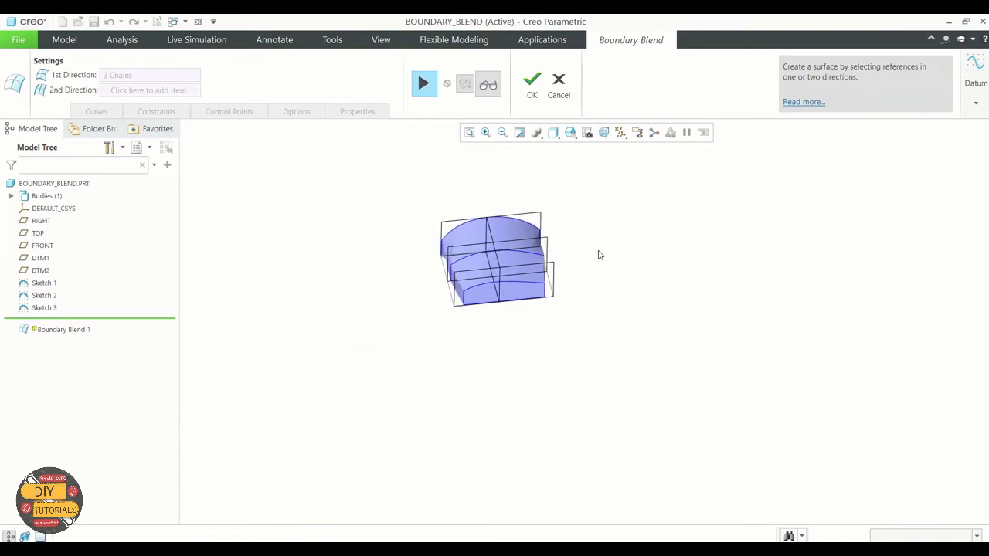
{"action": "scroll", "coordinate": [551, 224], "scroll_direction": "up", "scroll_amount": 4}
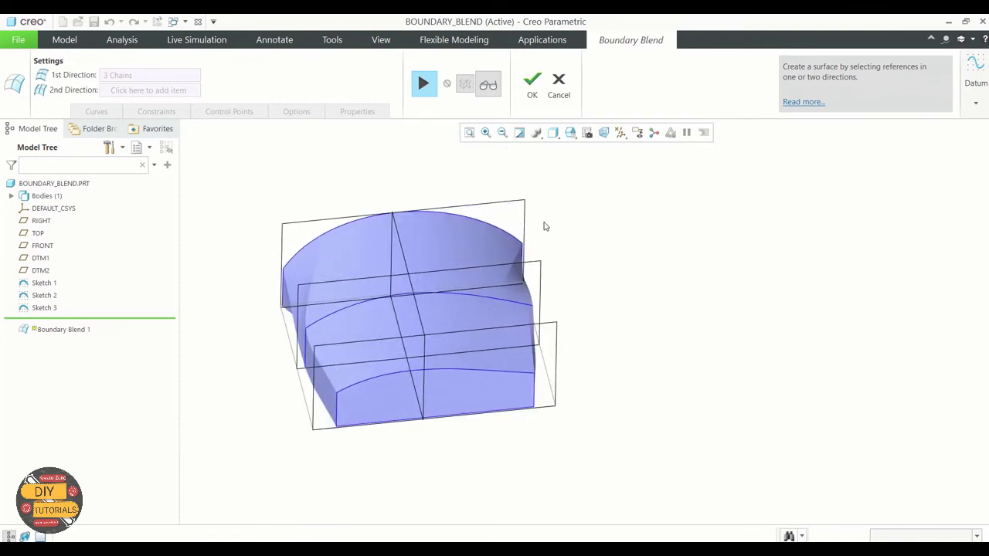
{"action": "left_click", "coordinate": [532, 81]}
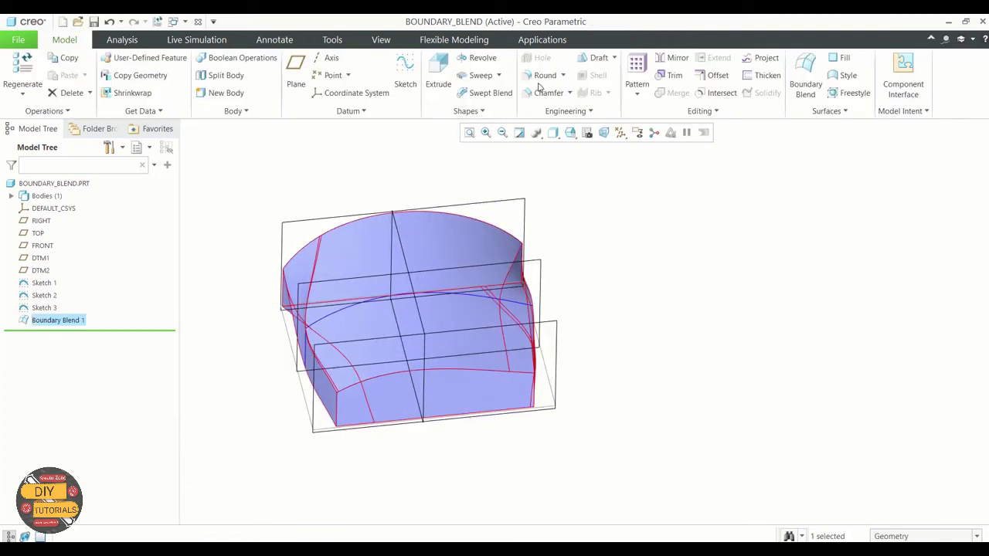
{"action": "mouse_move", "coordinate": [638, 344]}
{"action": "middle_mouse_down"}
{"action": "mouse_move", "coordinate": [580, 335]}
{"action": "mouse_move", "coordinate": [591, 344]}
{"action": "mouse_move", "coordinate": [560, 382]}
{"action": "mouse_move", "coordinate": [769, 211]}
{"action": "middle_mouse_up"}
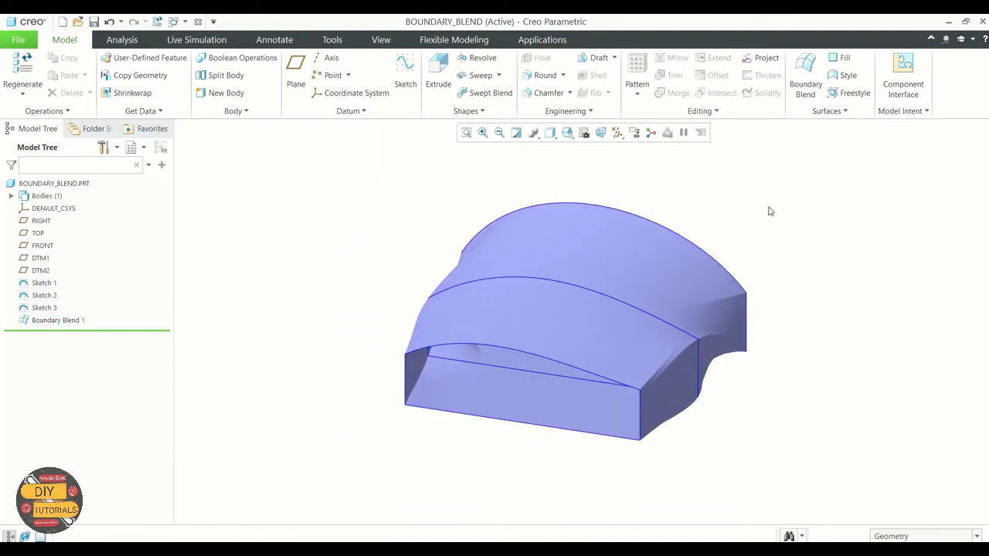
Step: Reopen Boundary Blend 1 with Edit Definition from the Model Tree
{"action": "right_click", "coordinate": [73, 323]}
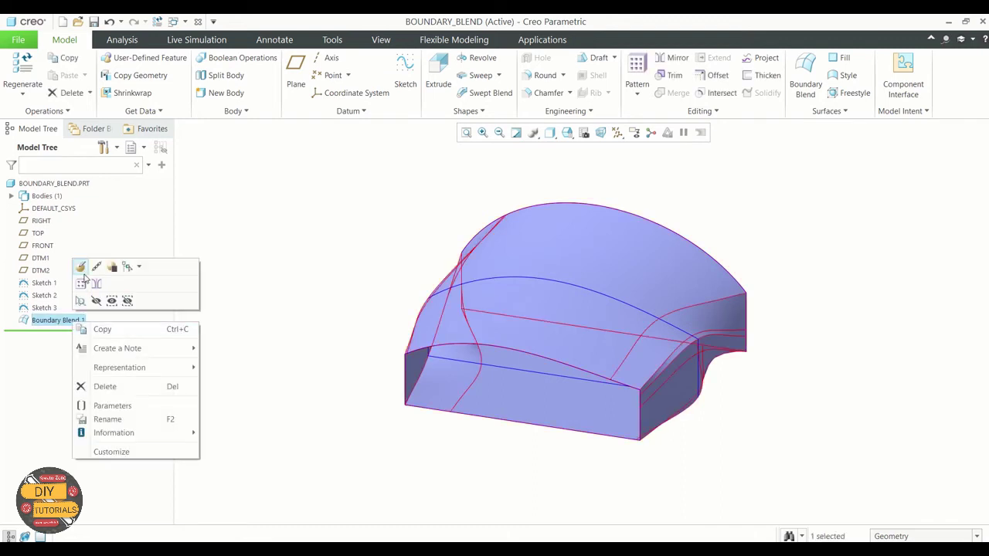
{"action": "left_click", "coordinate": [81, 268]}
{"action": "middle_click_drag", "start_coordinate": [277, 243], "coordinate": [196, 207]}
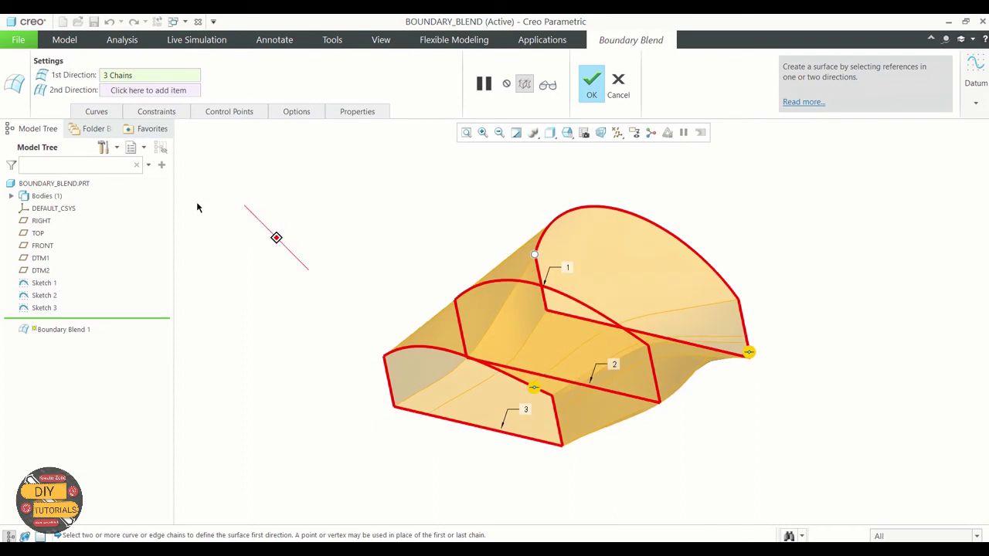
Step: In the chain details, move the second and third chains' start points to match Sketch 1's corner, then confirm
{"action": "left_click", "coordinate": [108, 115]}
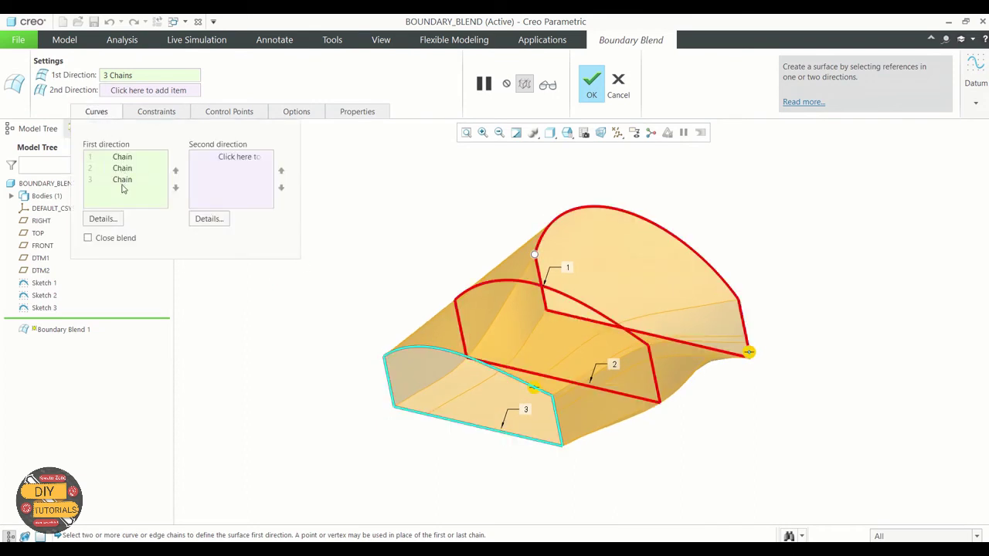
{"action": "left_click", "coordinate": [105, 221]}
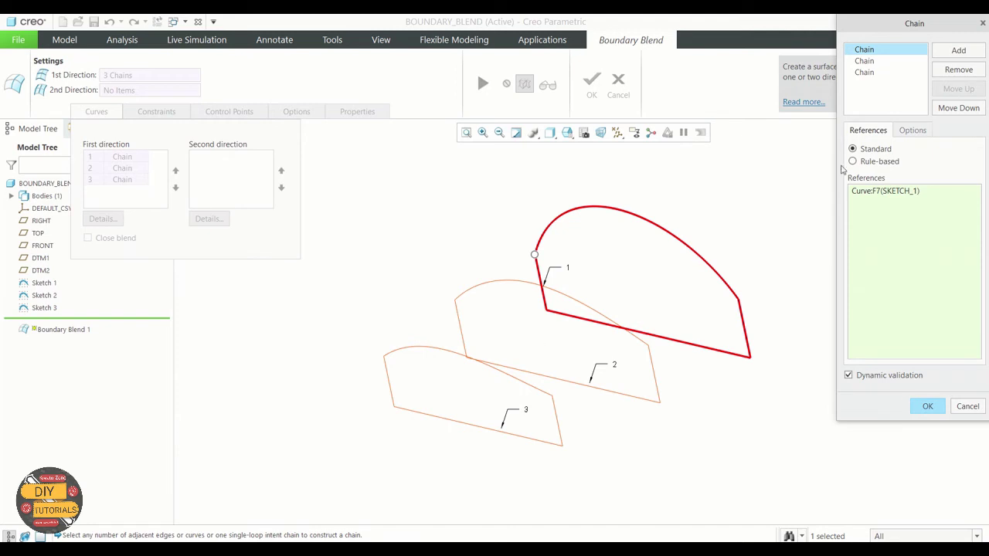
{"action": "left_click", "coordinate": [864, 61]}
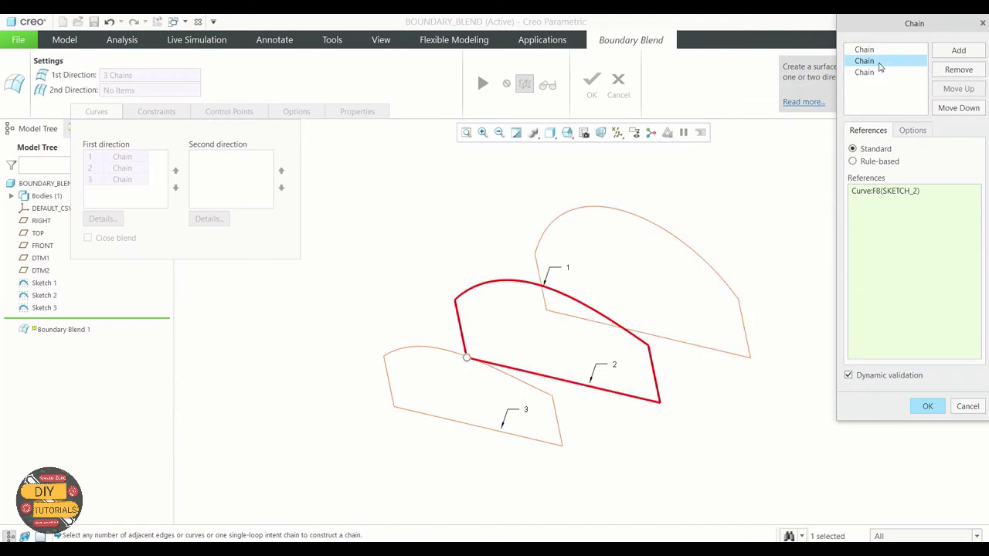
{"action": "left_click", "coordinate": [454, 303]}
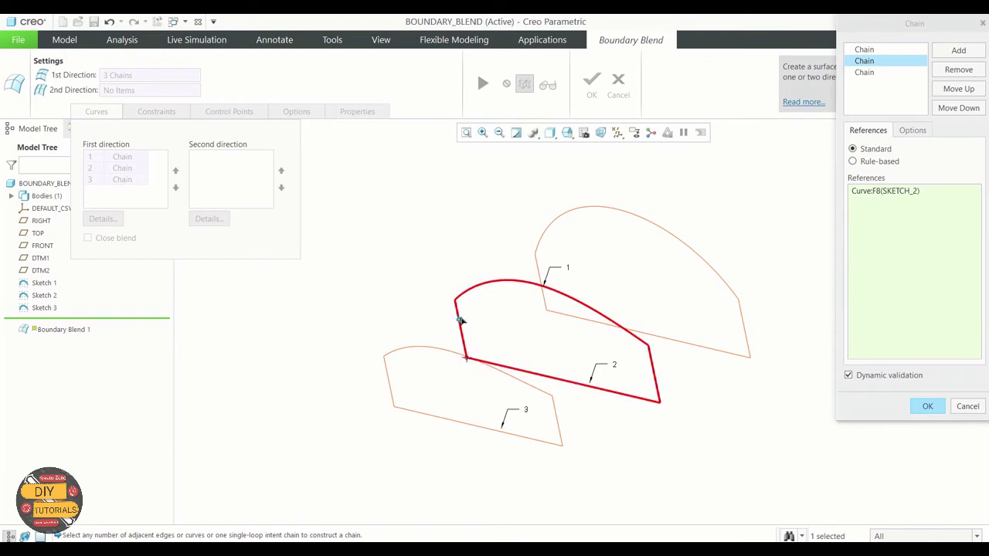
{"action": "left_click", "coordinate": [459, 305]}
{"action": "left_click", "coordinate": [887, 74]}
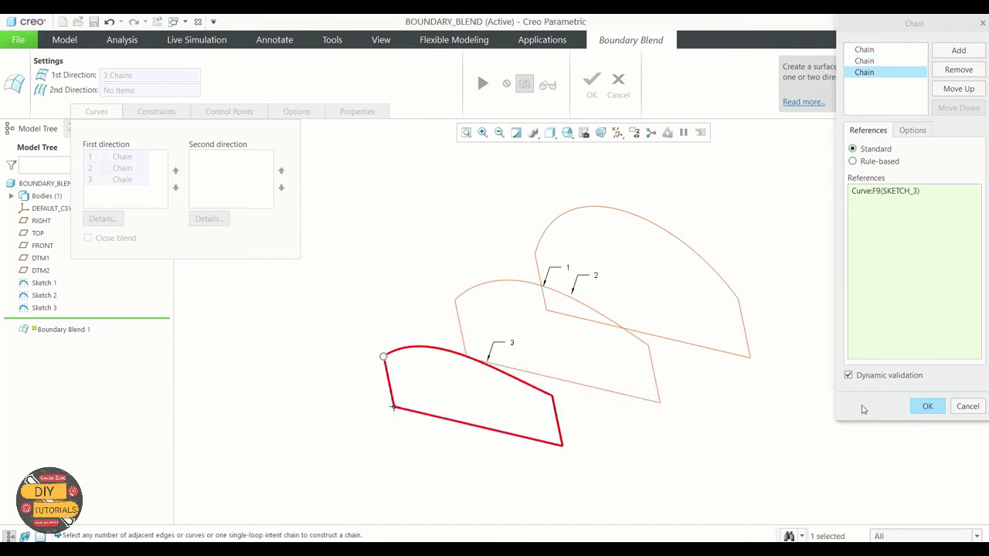
{"action": "left_click", "coordinate": [927, 406]}
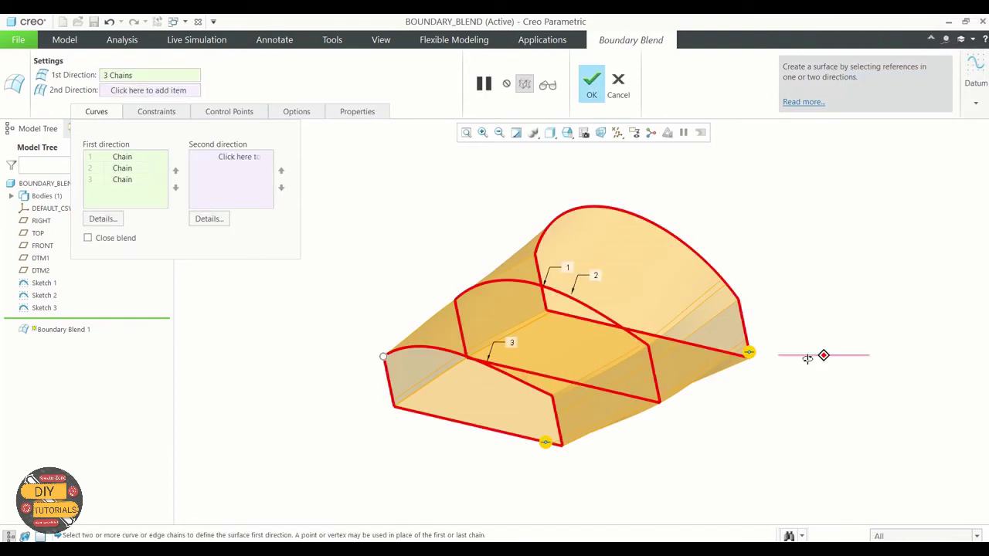
{"action": "middle_click_drag", "start_coordinate": [808, 355], "coordinate": [889, 366]}
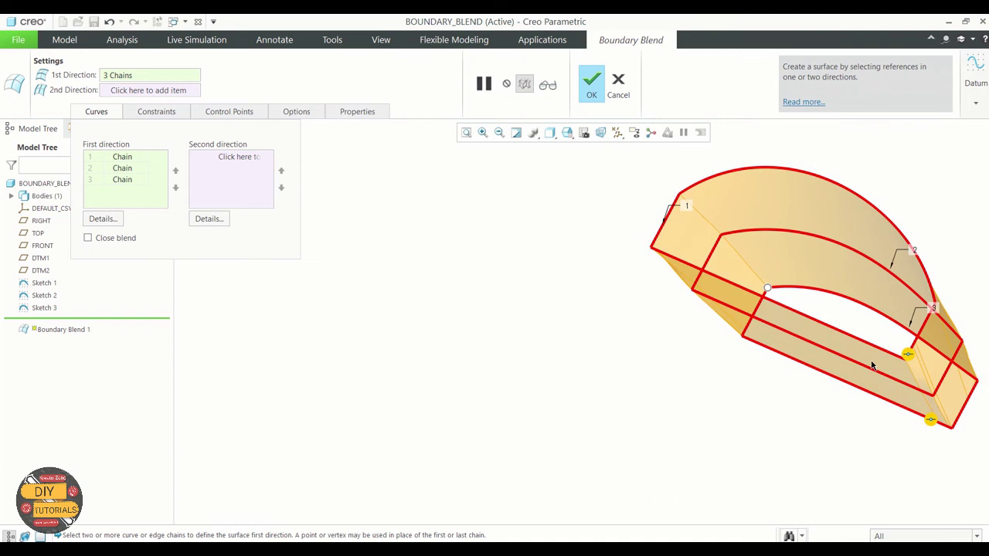
{"action": "scroll", "coordinate": [743, 235], "scroll_direction": "up", "scroll_amount": 2}
{"action": "scroll", "coordinate": [743, 236], "scroll_direction": "down", "scroll_amount": 3}
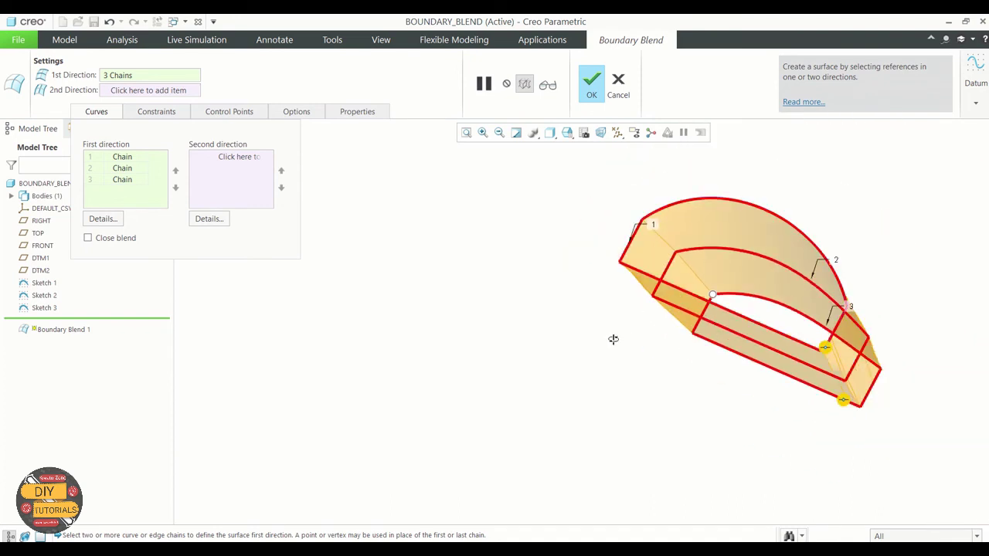